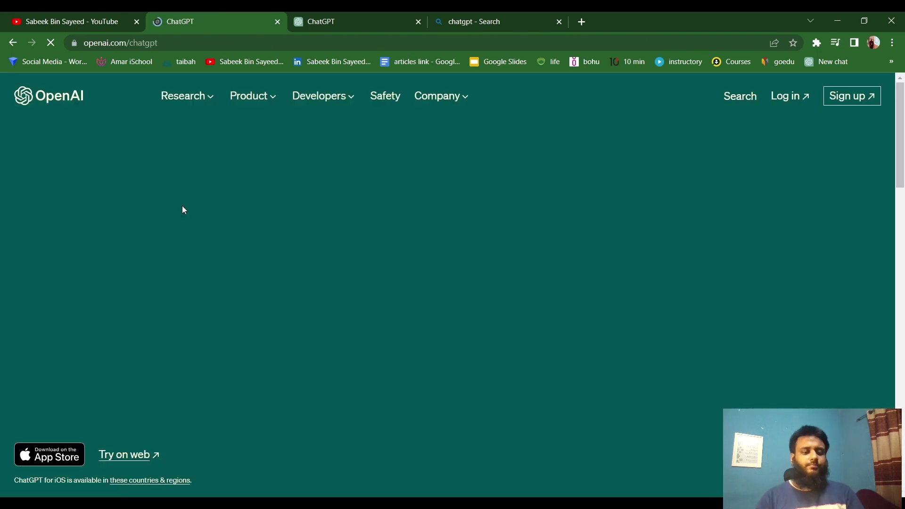
Open the web version of ChatGPT and ask it "What is programming?".
click(130, 456)
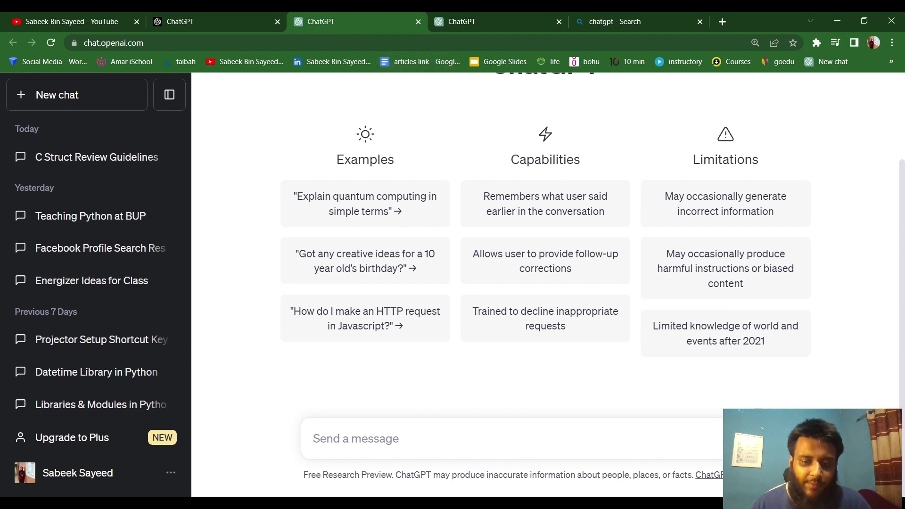
click(529, 504)
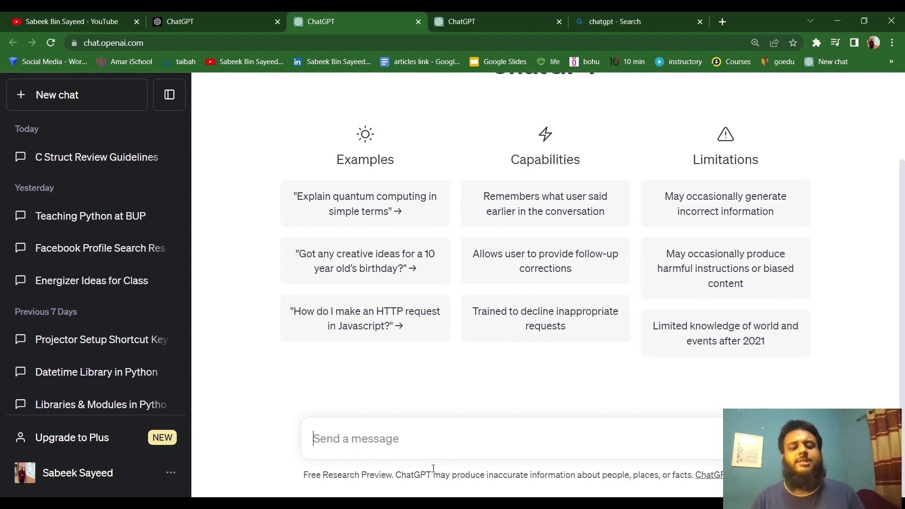
text(What is)
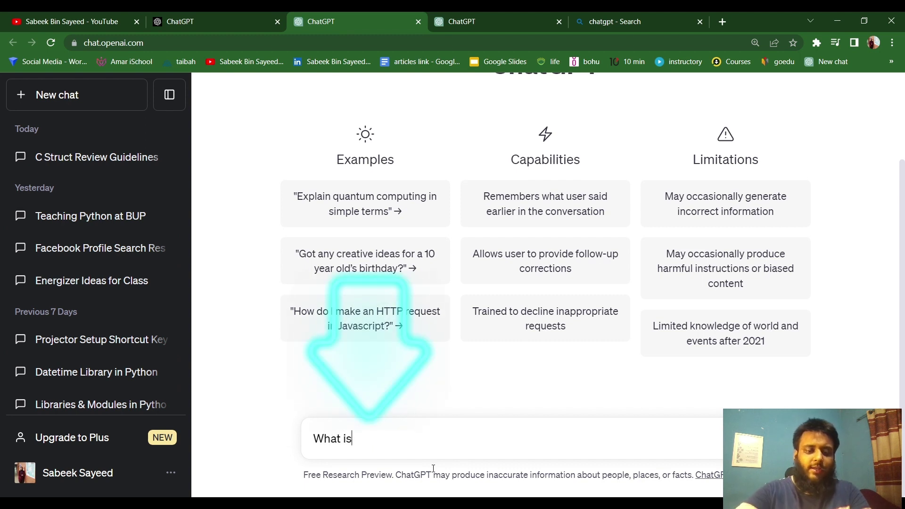
text( programm)
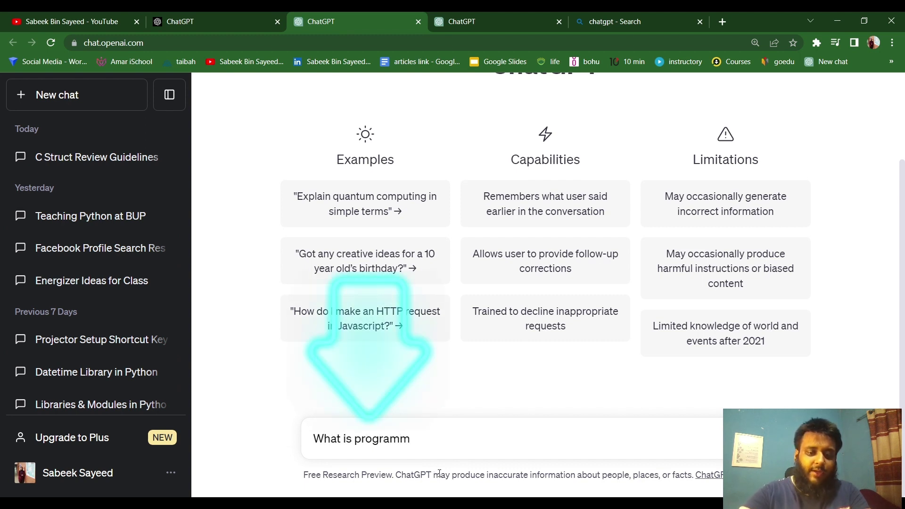
text(ing?)
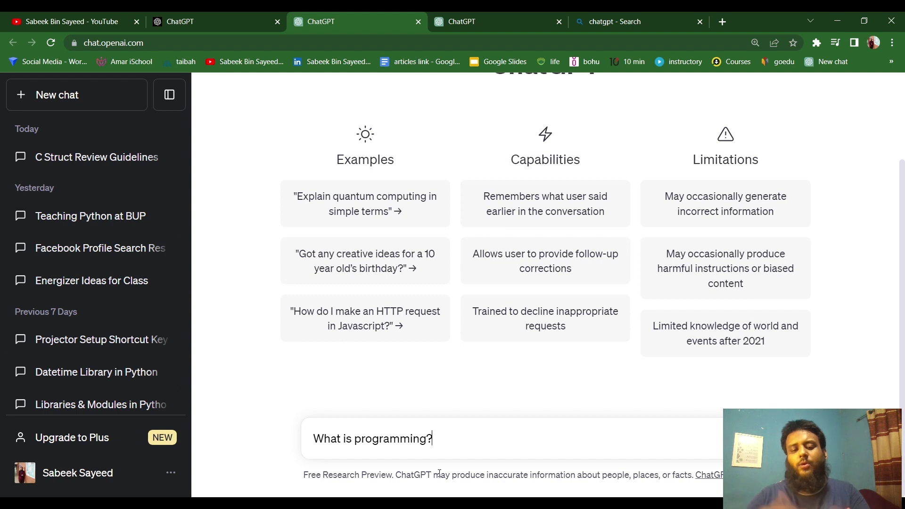
key(Return)
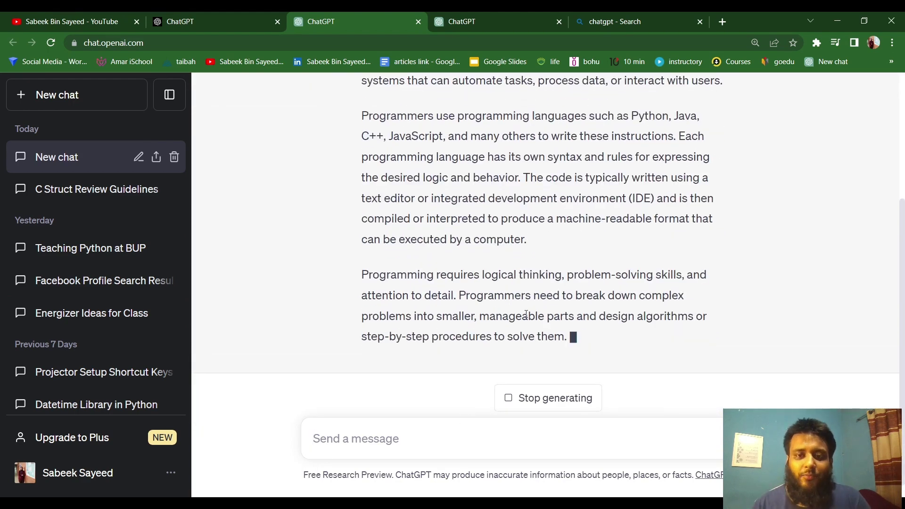
Review the answer from its beginning and send the follow-up "explain this to a child".
scroll(565, 245, up, 5)
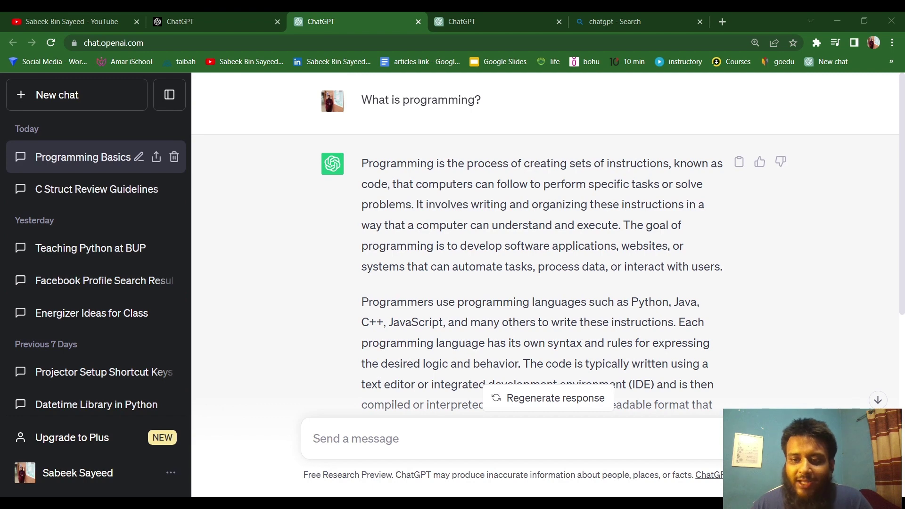
key(alt+Tab)
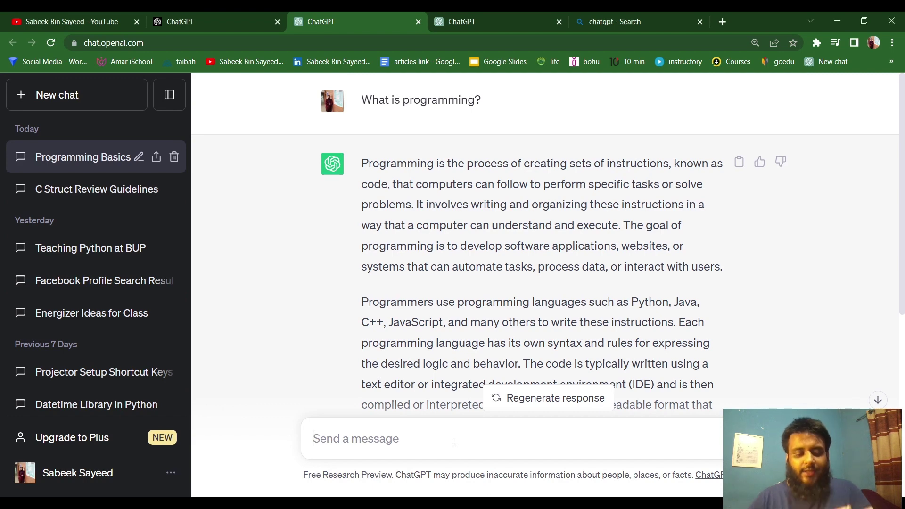
text(explain thi)
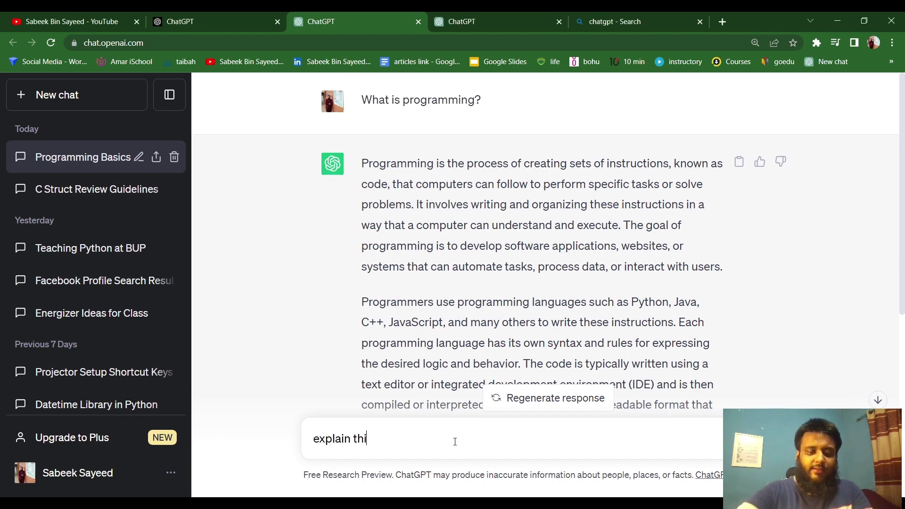
text(s to a child)
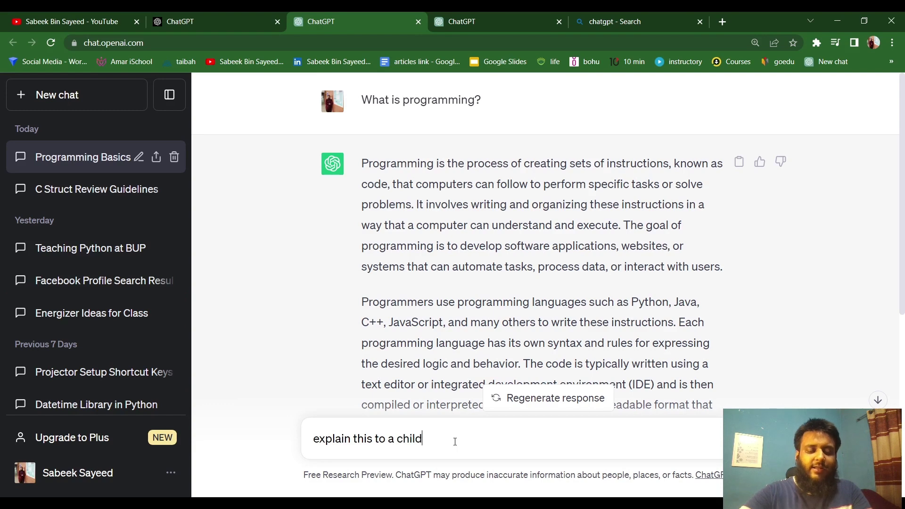
key(Return)
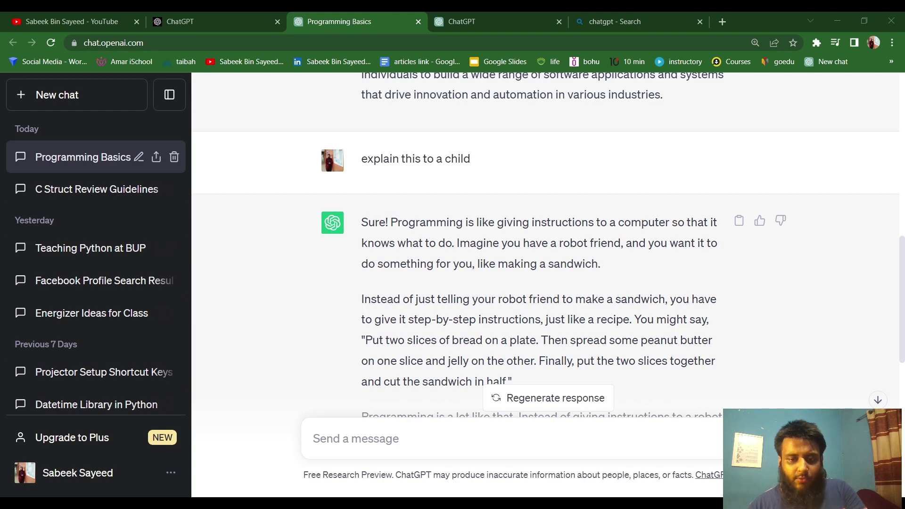
In a new chat, send "I have made a youtube video on the importance of learning programming. Suggest some titles for me".
click(431, 460)
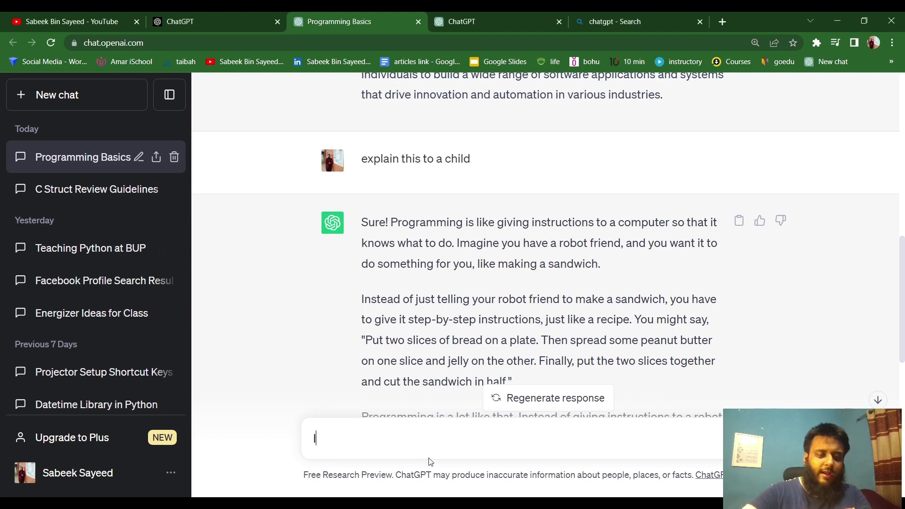
click(91, 107)
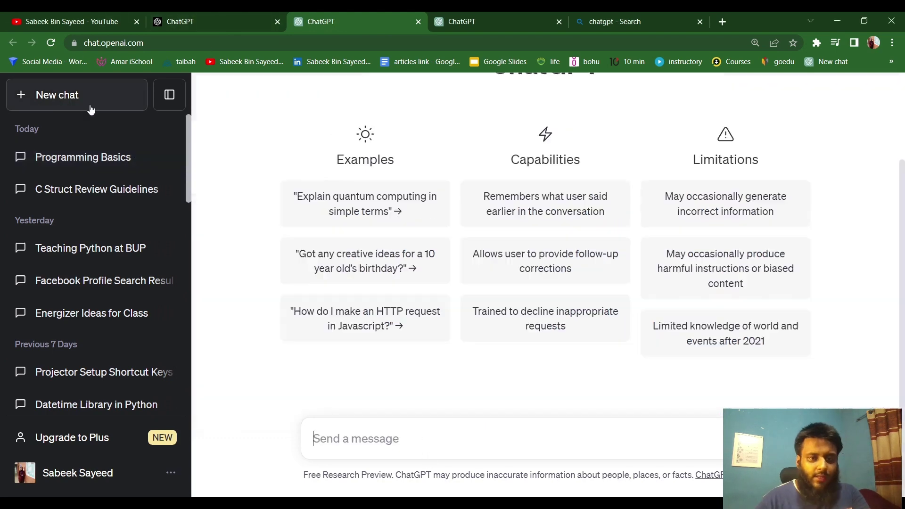
text(I)
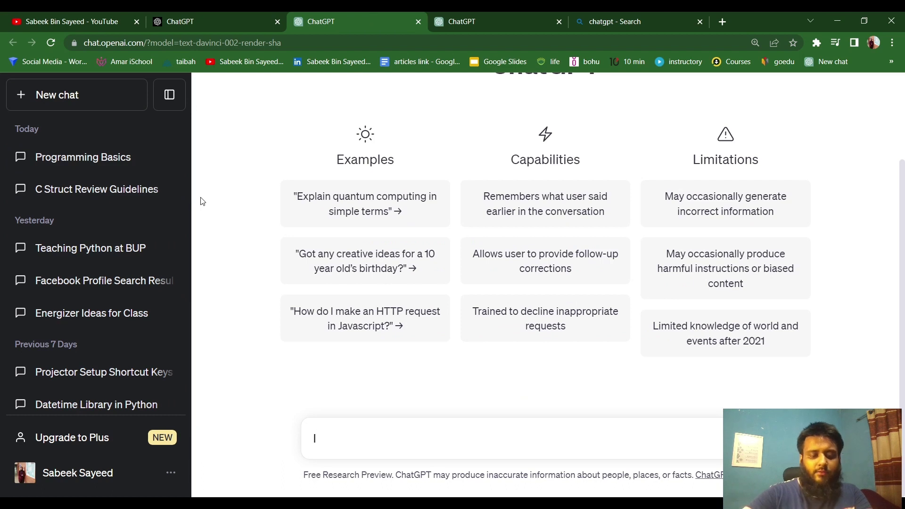
text( have made a )
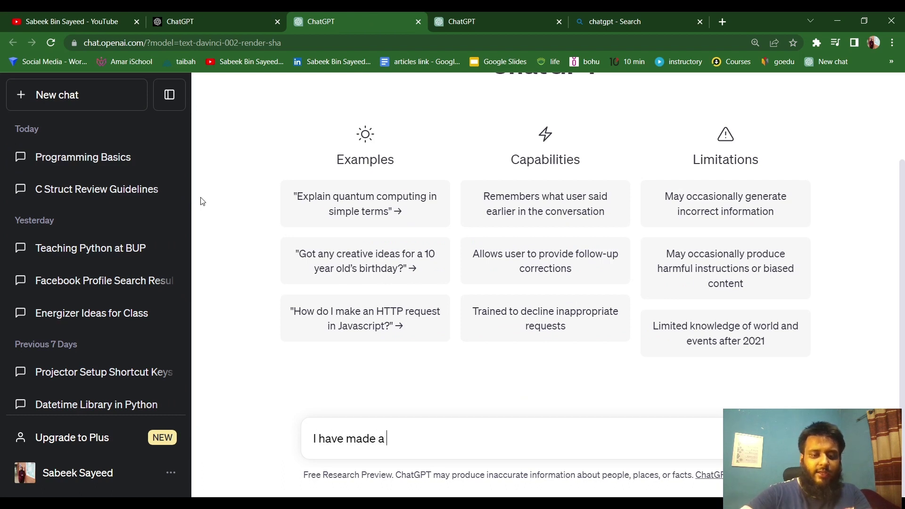
text(youtube vide)
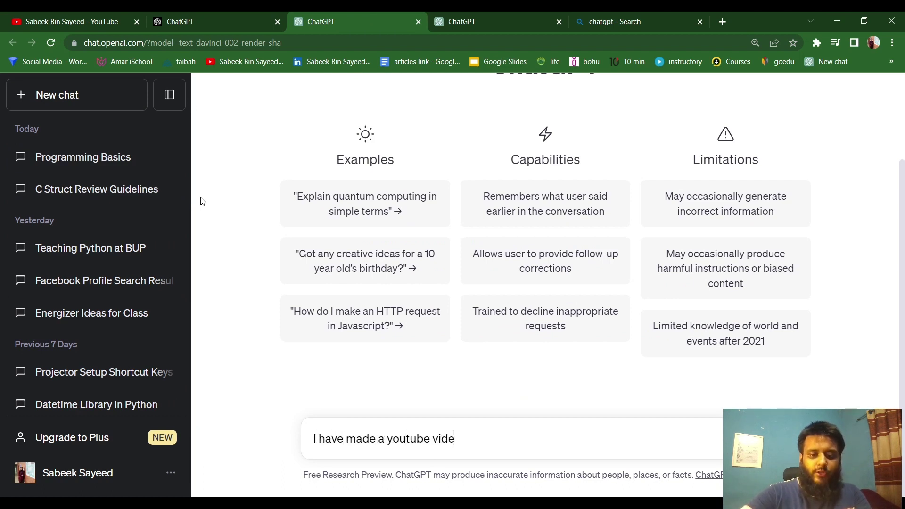
text(o on the importance)
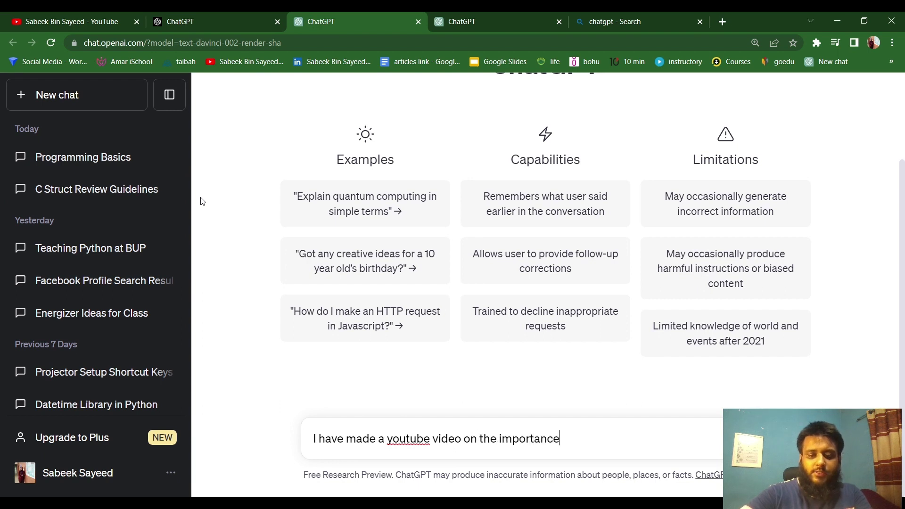
text( of learning p)
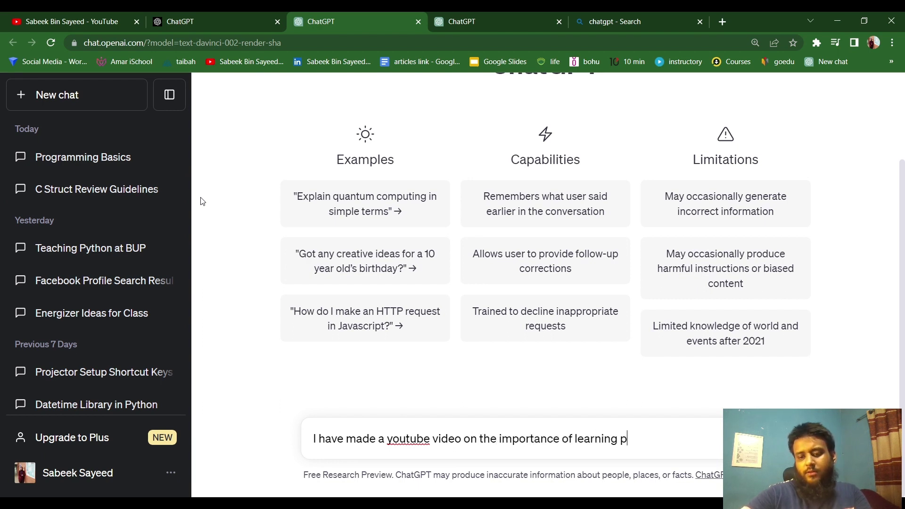
text(rogramming.)
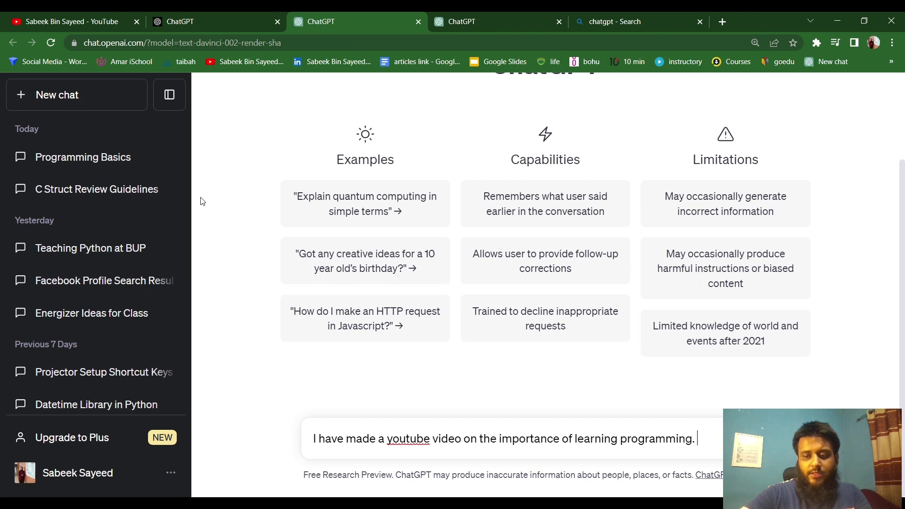
text( Suggest some ti)
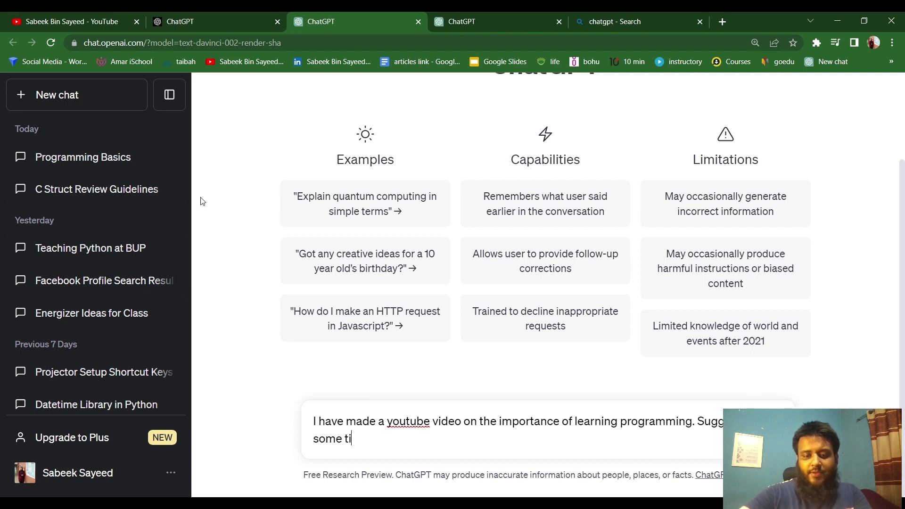
text(tles for me)
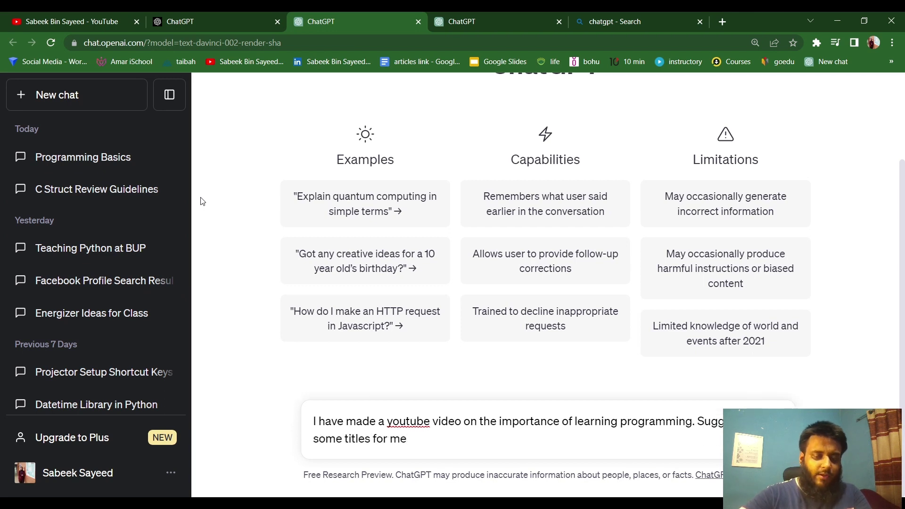
key(Return)
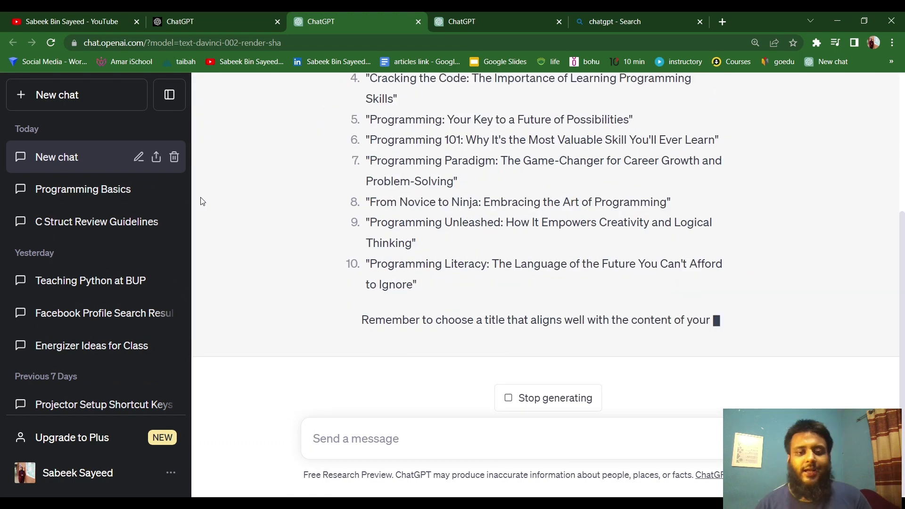
Copy the suggested title "Cracking the Code: The Importance of Learning Programming Skills" into a new message in the same chat.
scroll(203, 202, up, 3)
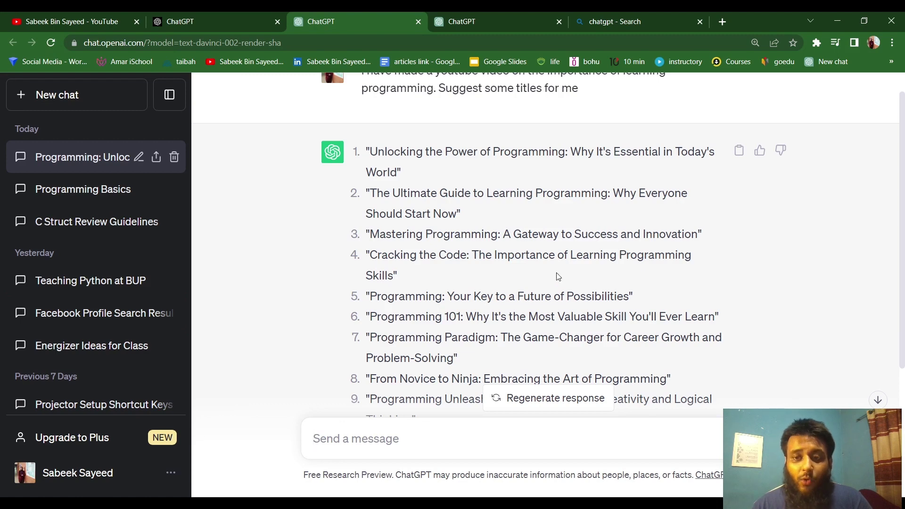
scroll(557, 273, down, 1)
scroll(557, 273, down, 2)
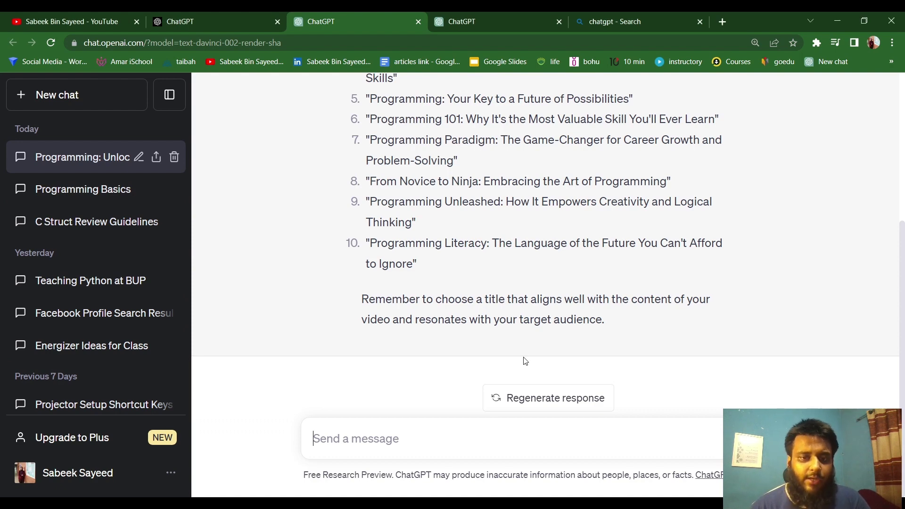
click(417, 503)
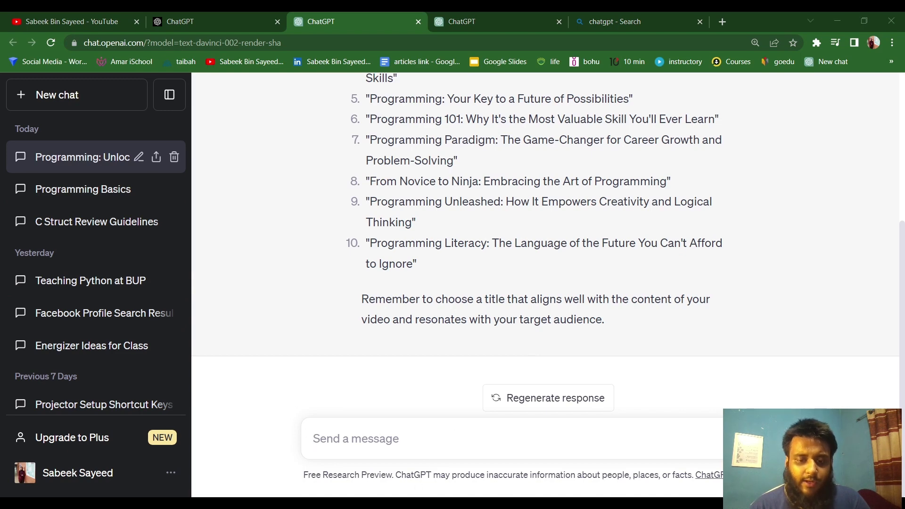
scroll(428, 209, up, 2)
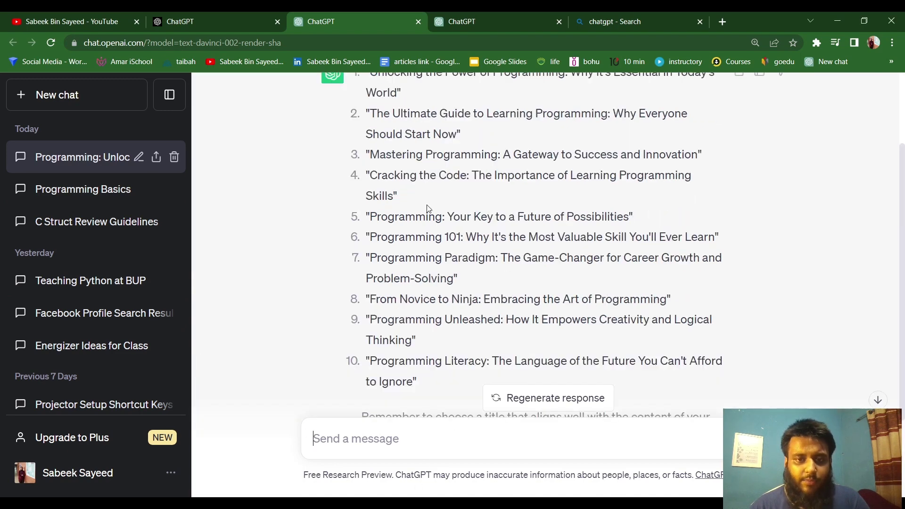
drag(368, 174, 393, 193)
key(ctrl+c)
click(356, 443)
key(ctrl+v)
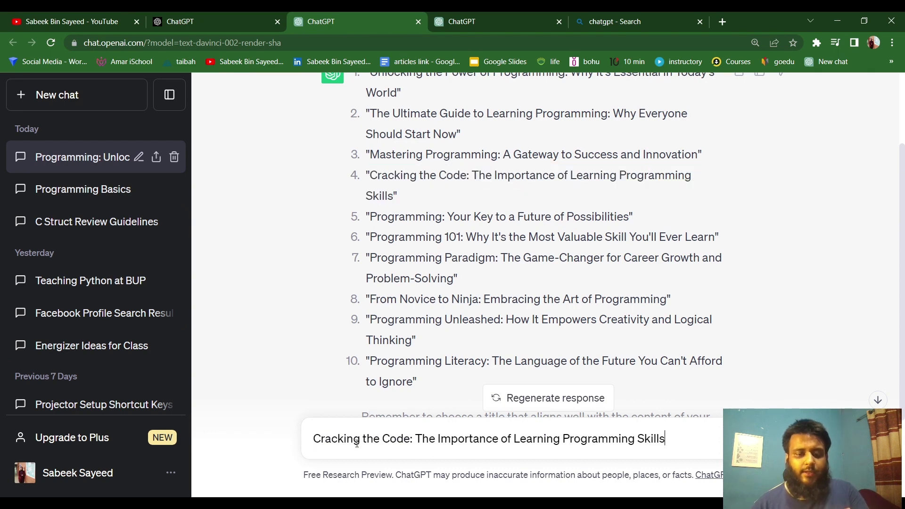
Add "I have selected it. Now write the description for me" below the pasted title, send the message and view the reply.
key(shift+Return)
text(I have sle)
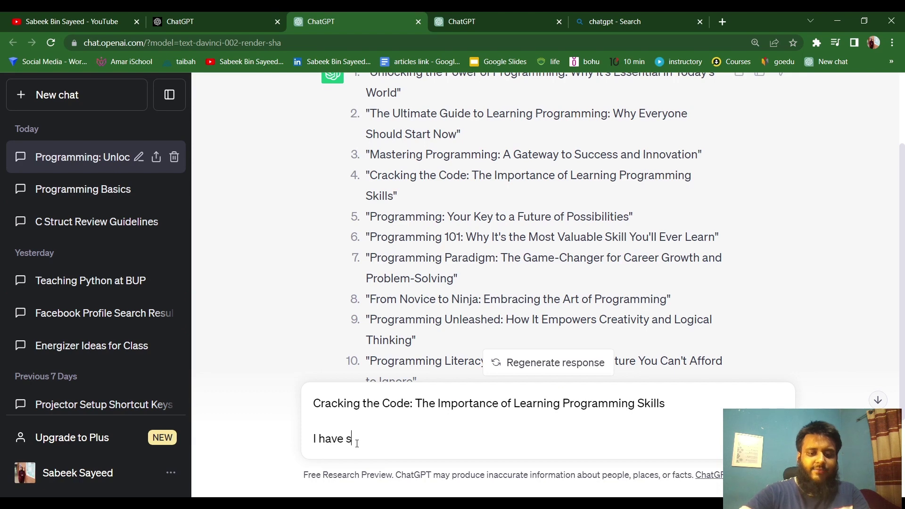
key(BackSpace)
key(BackSpace)
text(e)
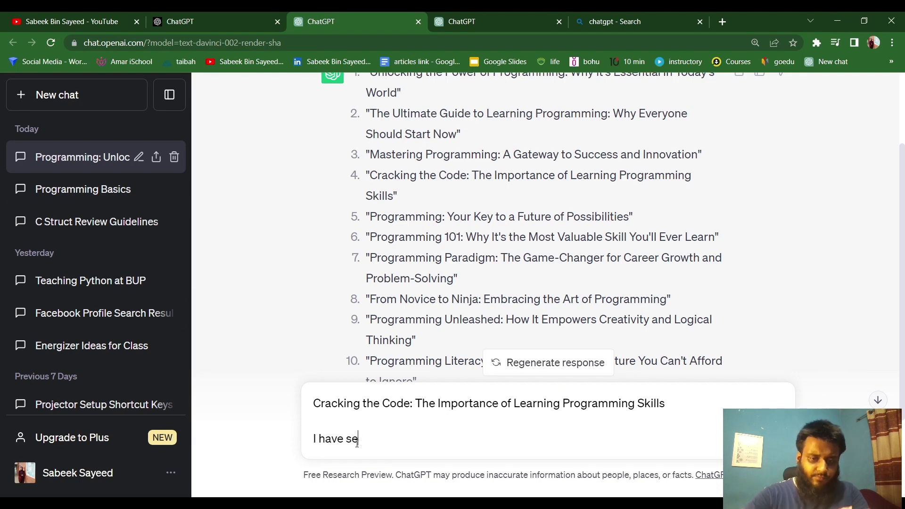
text(lecct)
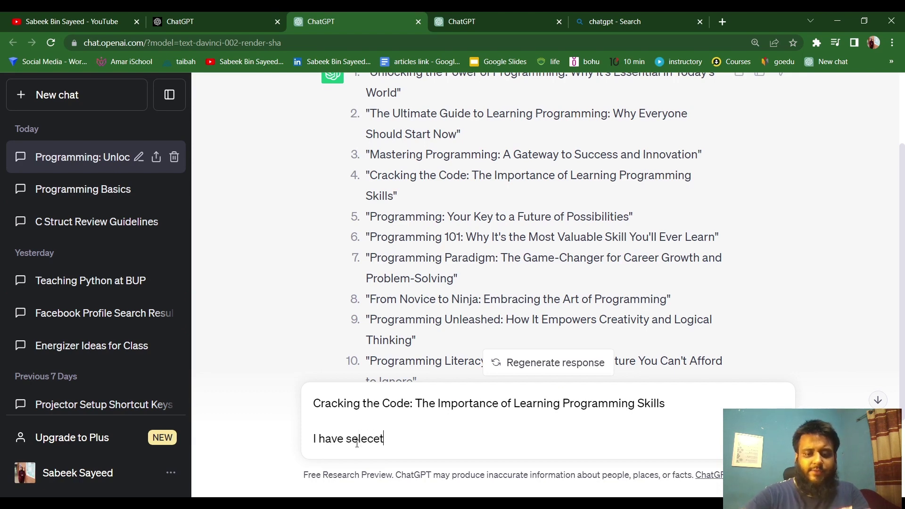
key(BackSpace)
key(BackSpace)
text(ted it)
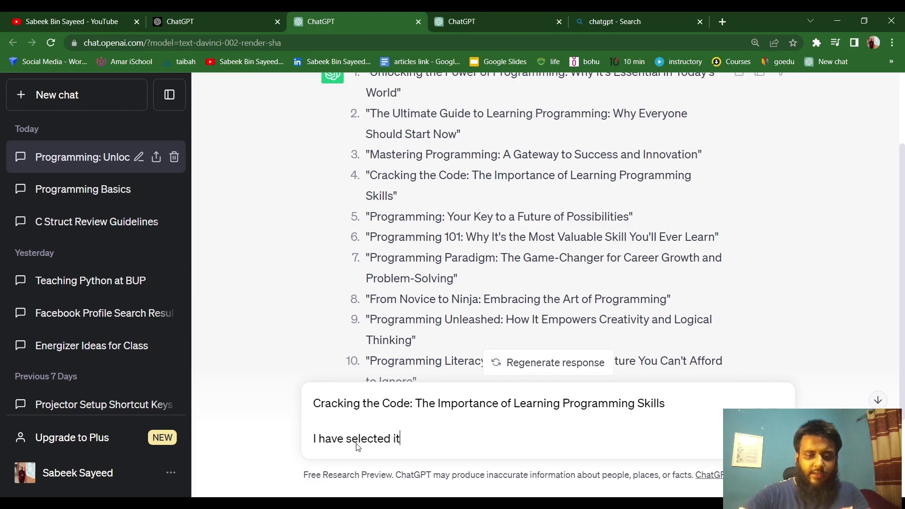
text(. Now write )
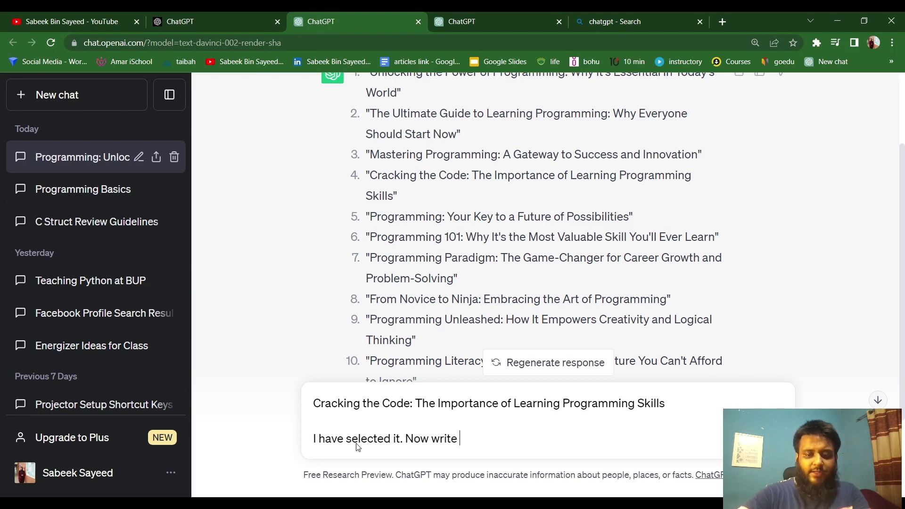
text(the descript)
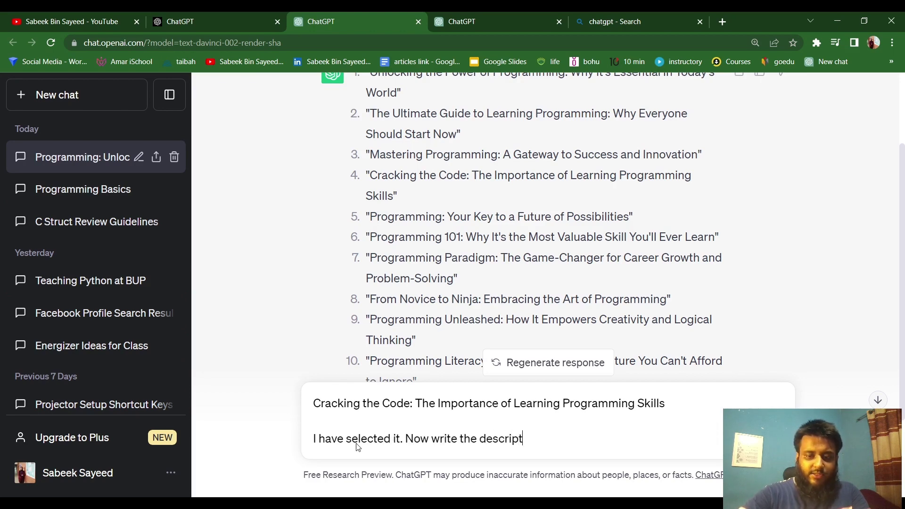
text(ion for me)
key(Return)
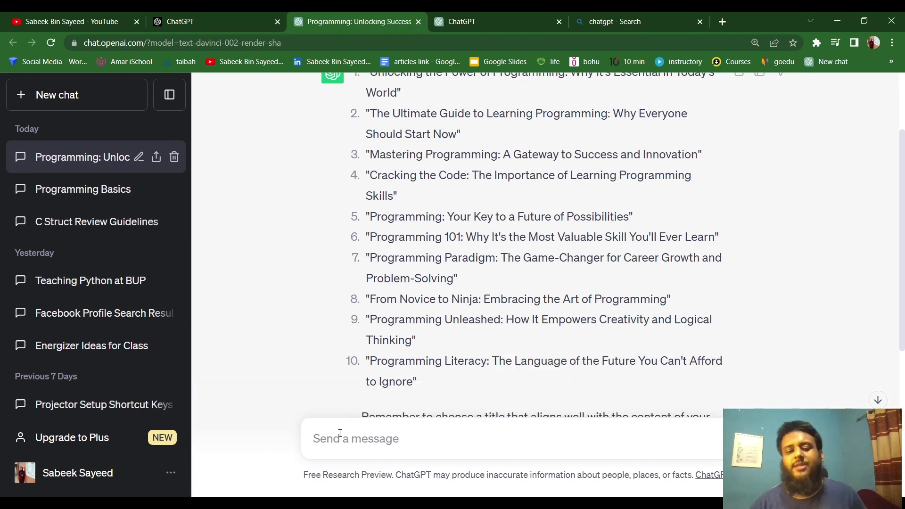
scroll(504, 330, down, 7)
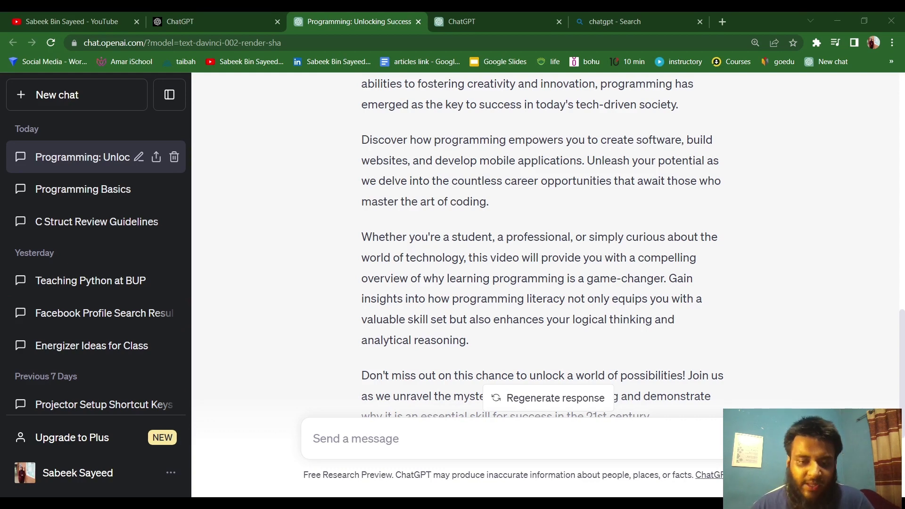
Search Bing for "sir issac newton" and open the Isaac Newton article on Wikipedia.
key(alt+Tab)
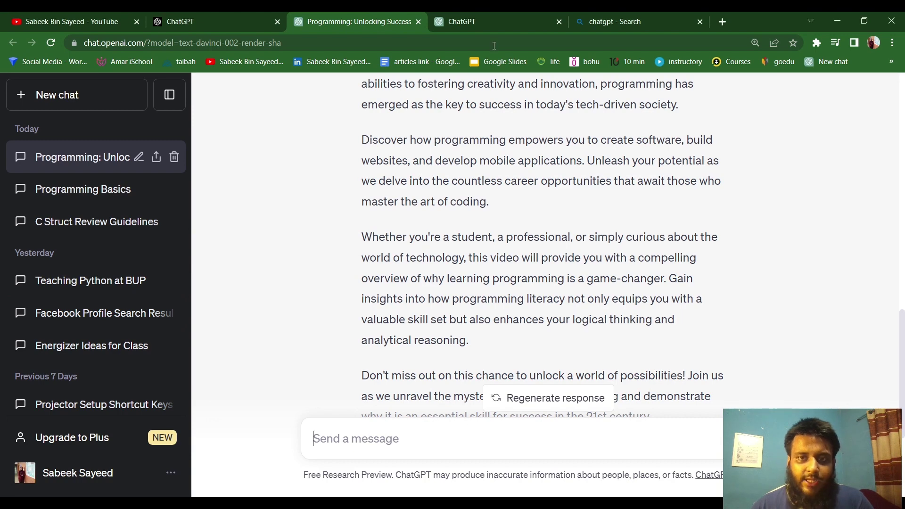
click(572, 17)
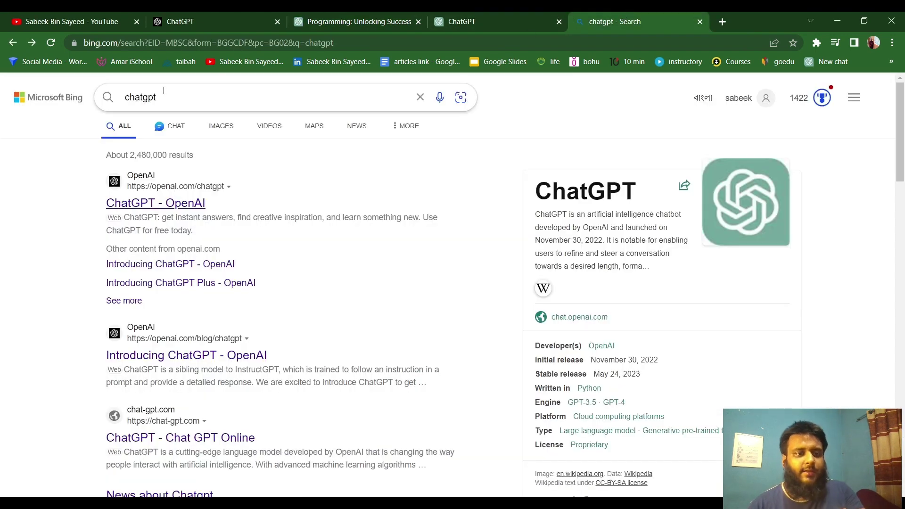
double_click(139, 99)
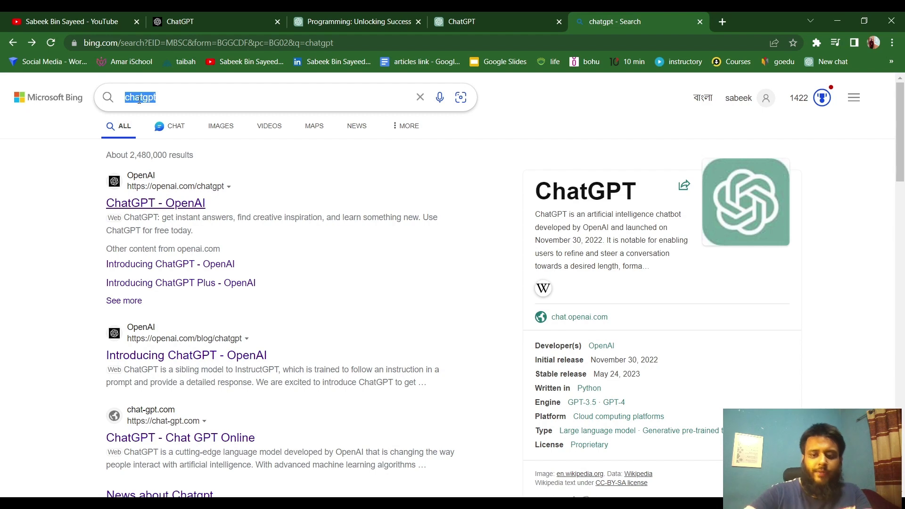
click(139, 100)
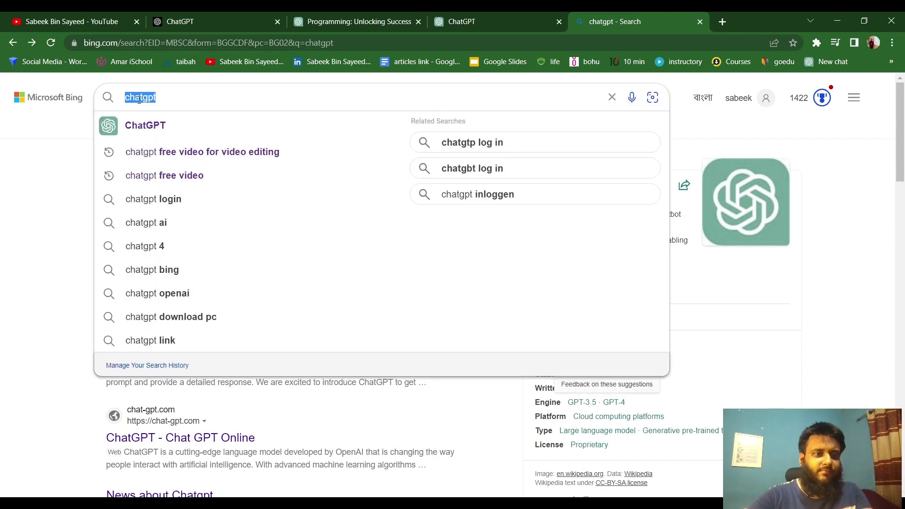
text(issac )
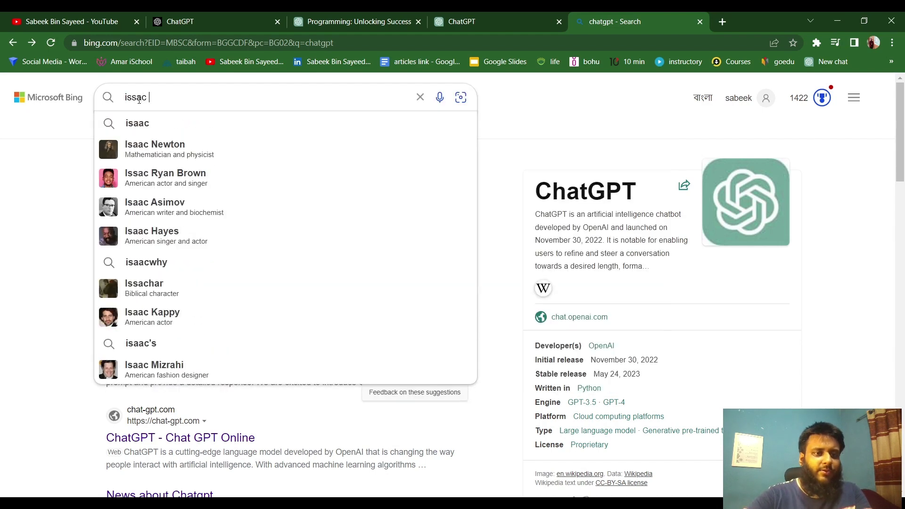
text(newton)
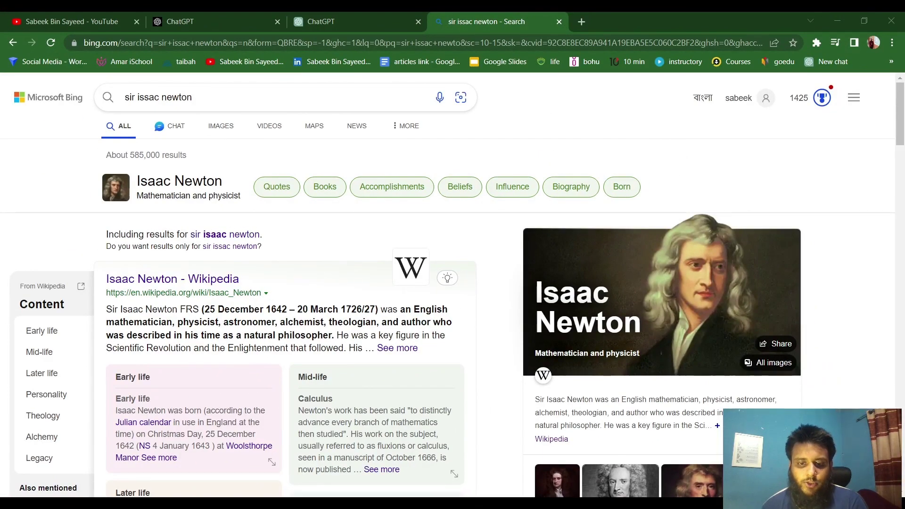
click(220, 279)
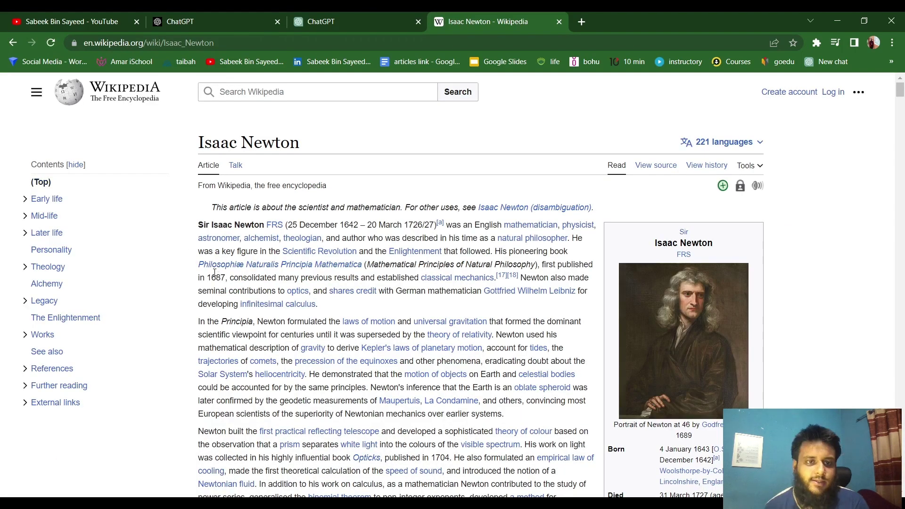
drag(210, 204, 305, 256)
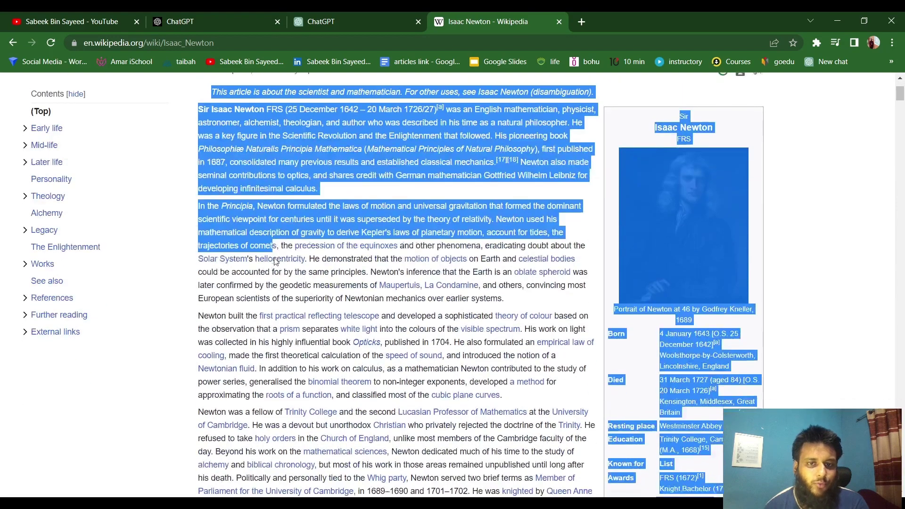
click(788, 198)
scroll(342, 169, up, 1)
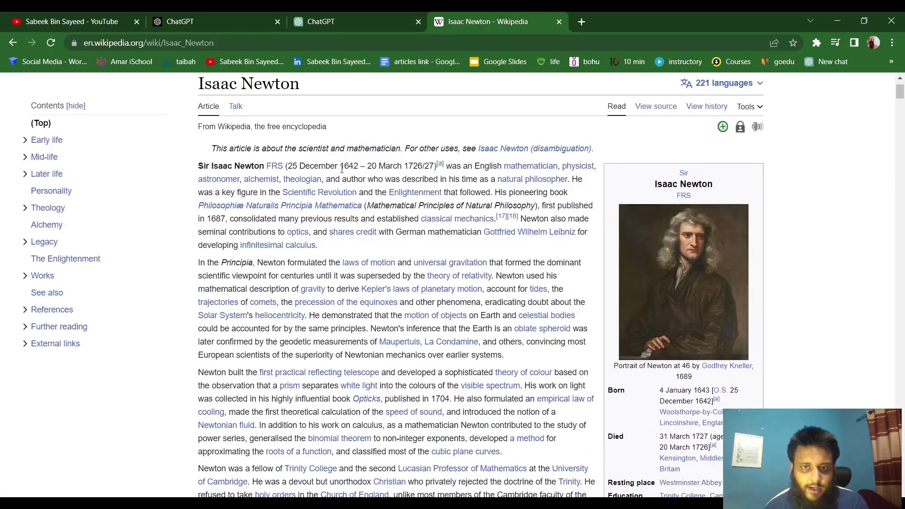
drag(215, 147, 555, 170)
click(798, 161)
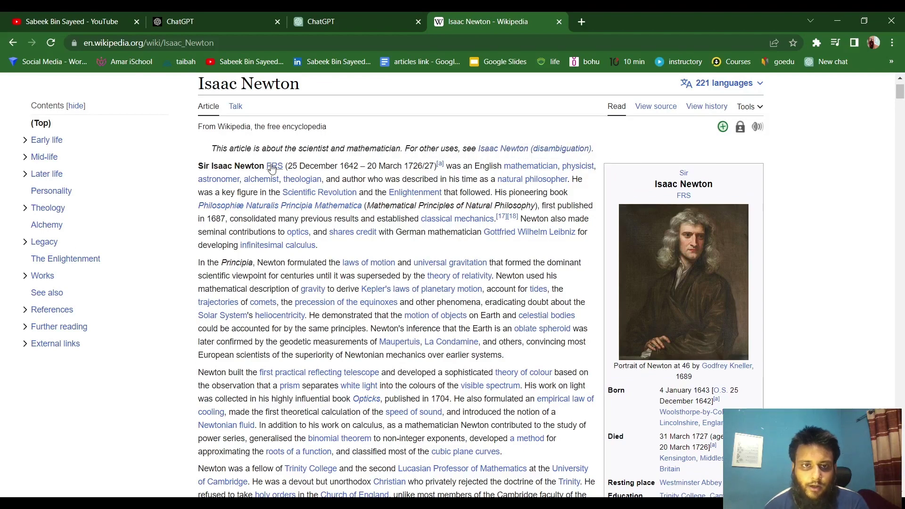
Copy the article's whole introduction, up to the Early life heading, and paste it into a new ChatGPT message.
drag(213, 149, 530, 401)
scroll(448, 336, down, 4)
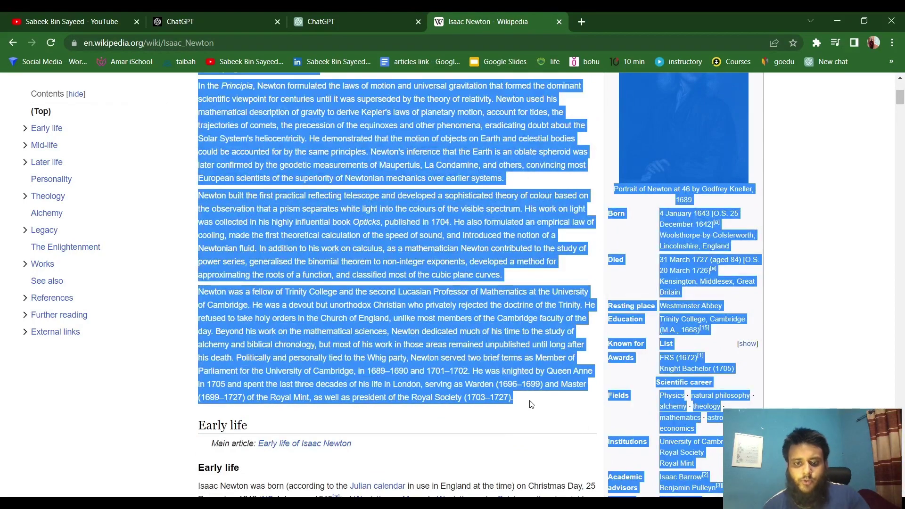
click(325, 21)
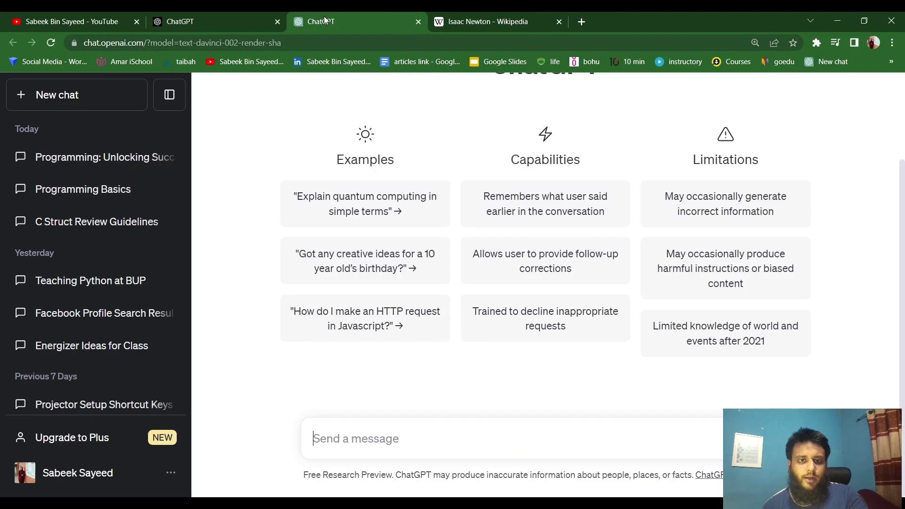
key(ctrl+v)
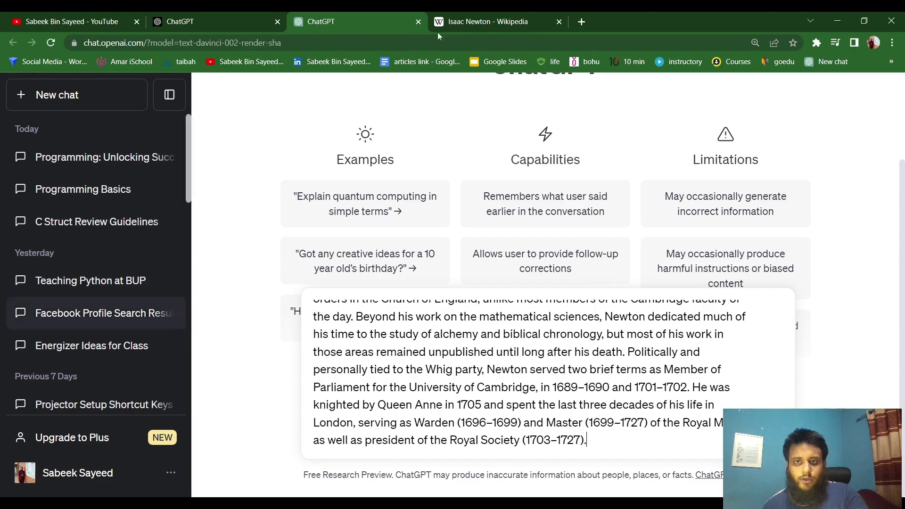
Copy the first Early life paragraph from the Wikipedia article and paste it below the introduction in the ChatGPT message, followed by blank lines.
click(547, 18)
scroll(230, 245, down, 5)
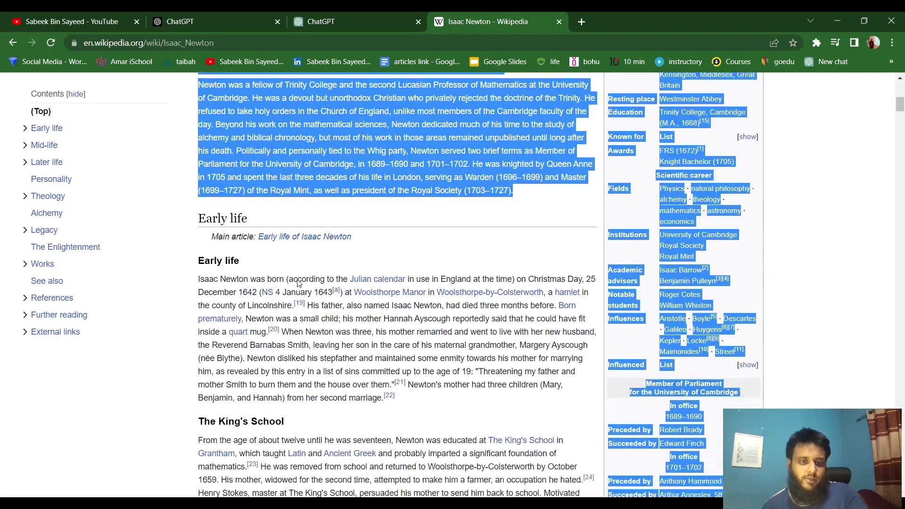
drag(182, 252, 431, 372)
click(356, 20)
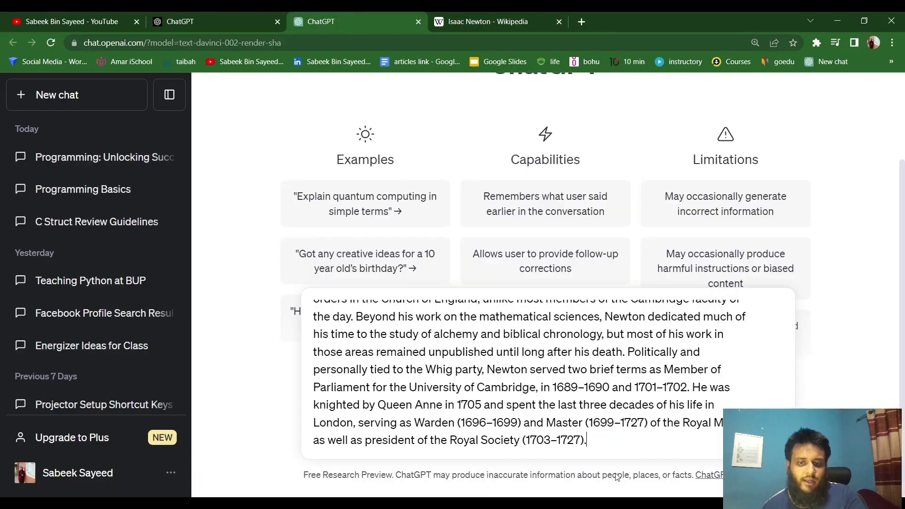
key(shift+Return)
key(shift+Return)
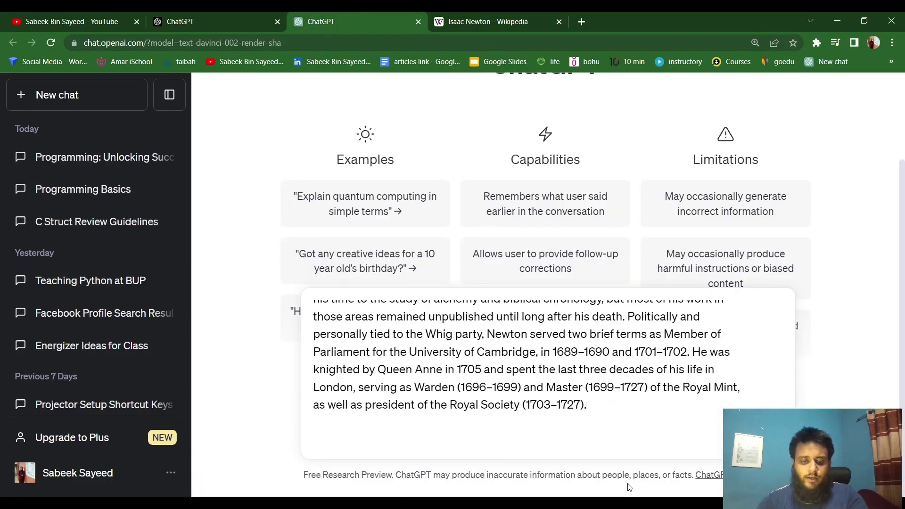
key(ctrl+v)
key(shift+Return)
key(shift+Return)
key(shift+Return)
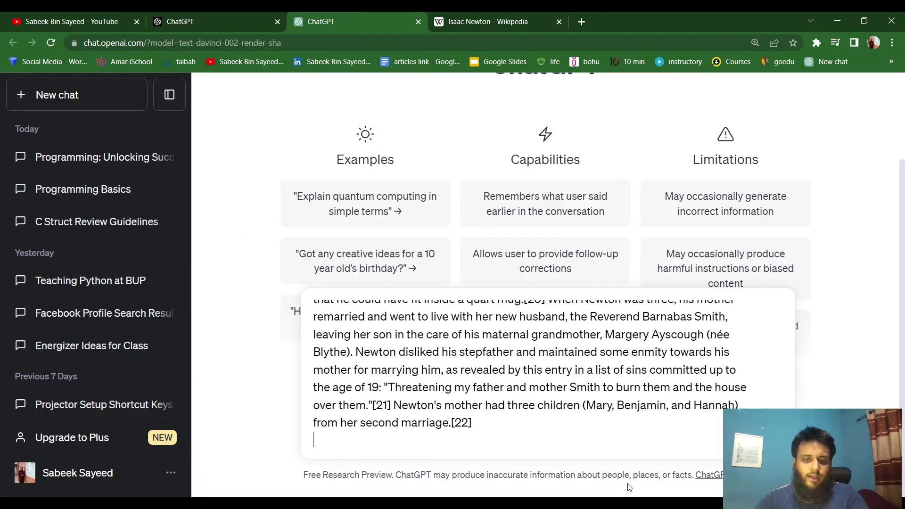
Copy the Later life paragraphs just before the Knighthood heading in the Wikipedia article and paste them at the end of the ChatGPT message.
click(529, 14)
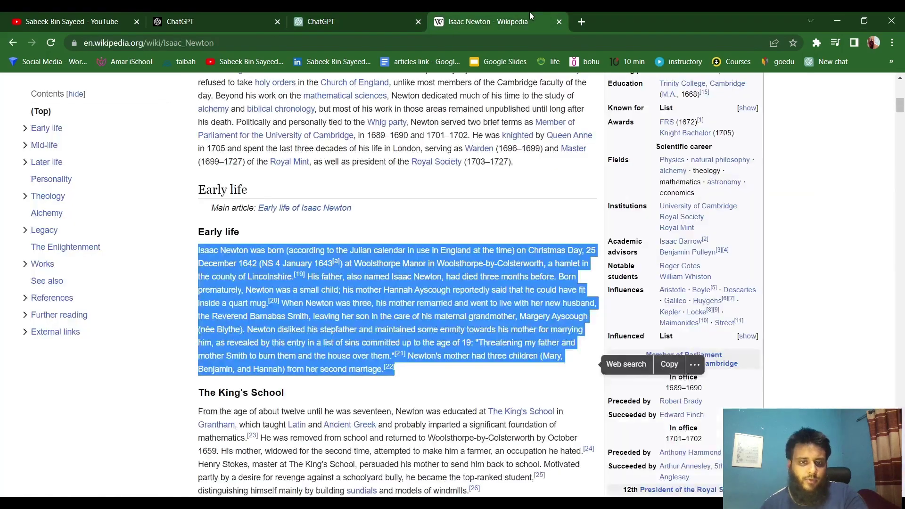
scroll(302, 339, down, 10)
scroll(302, 339, down, 5)
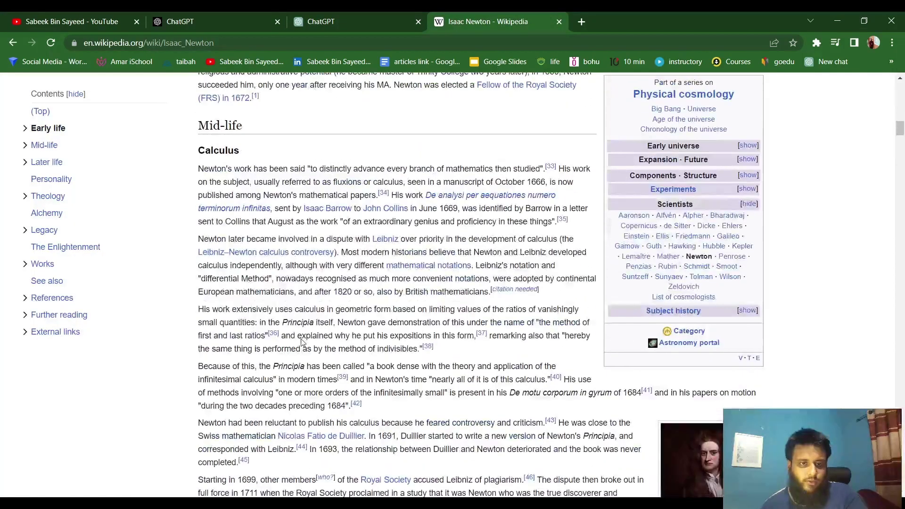
scroll(283, 301, down, 12)
scroll(278, 291, down, 5)
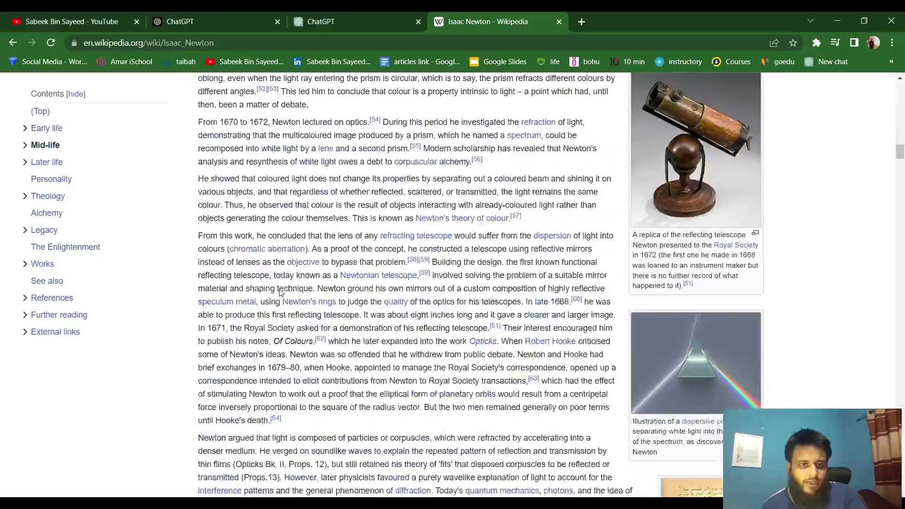
scroll(280, 293, up, 4)
scroll(282, 297, down, 16)
scroll(282, 297, down, 11)
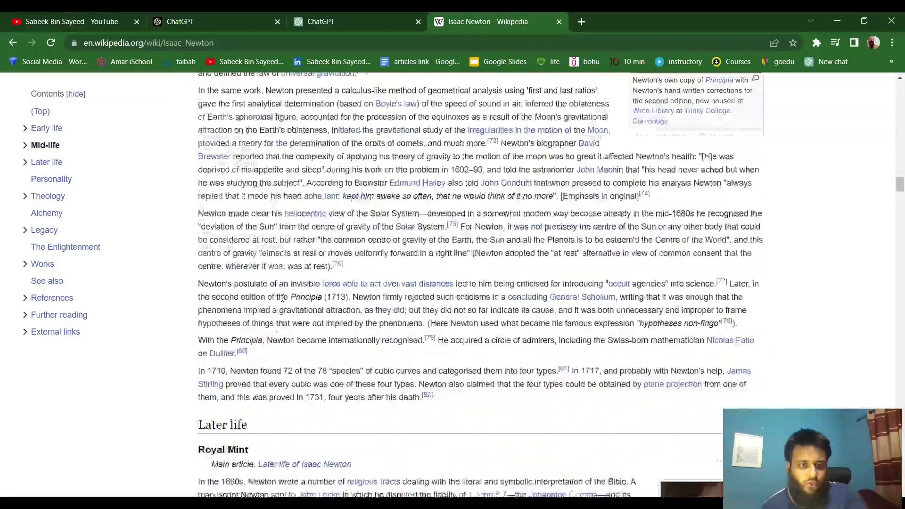
scroll(282, 300, down, 6)
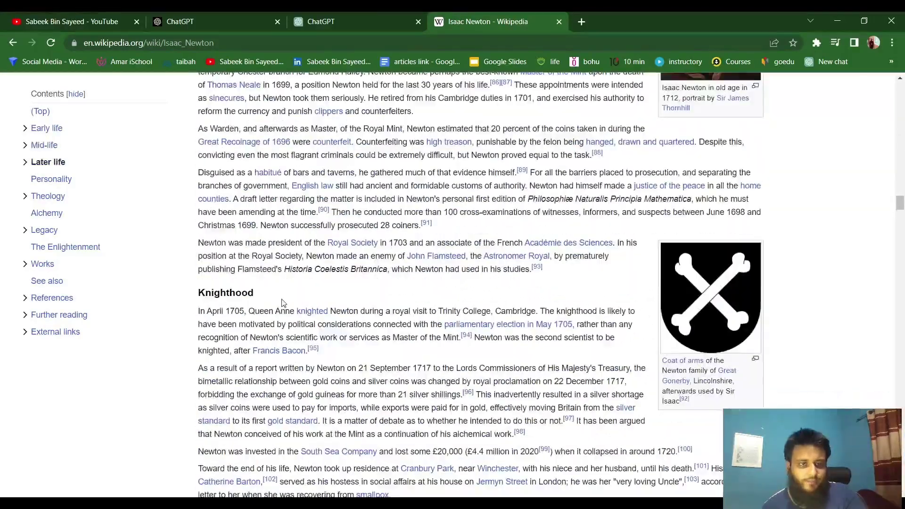
scroll(251, 193, up, 5)
drag(209, 153, 554, 271)
scroll(341, 320, down, 5)
click(338, 17)
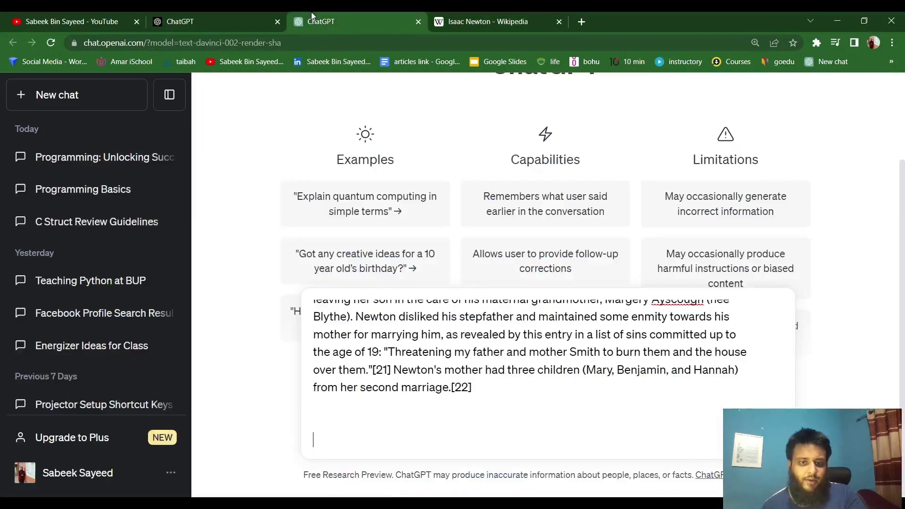
key(ctrl+v)
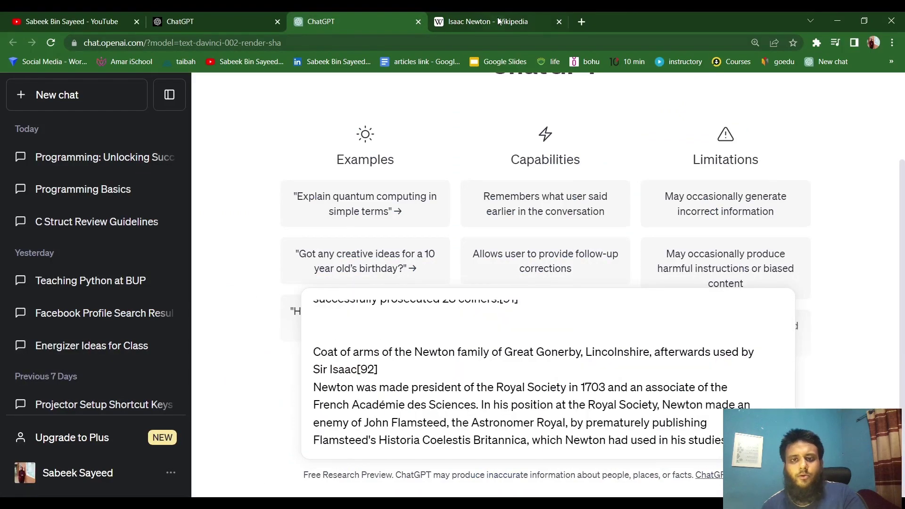
click(498, 21)
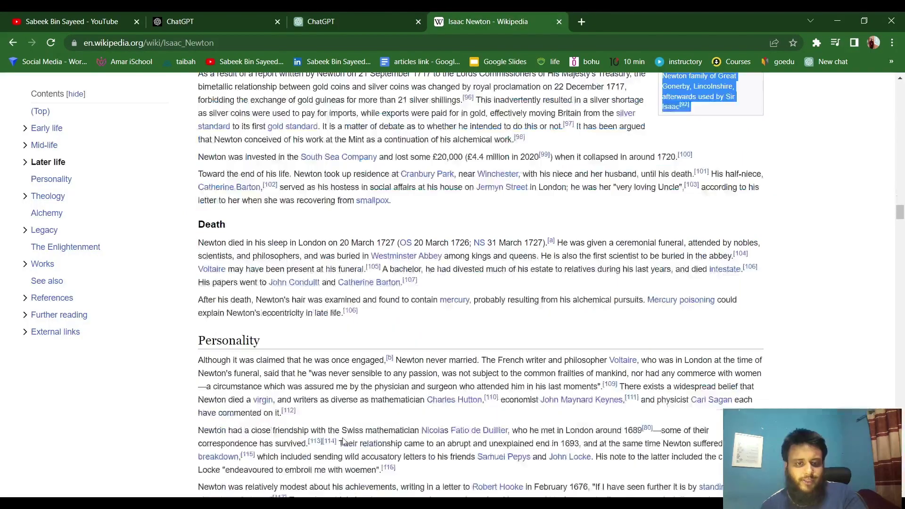
scroll(343, 434, down, 15)
scroll(342, 434, down, 8)
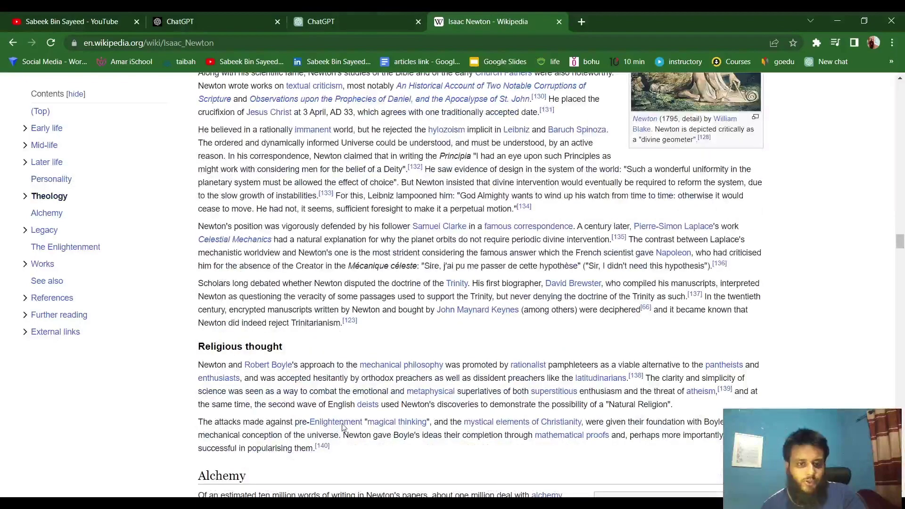
click(370, 14)
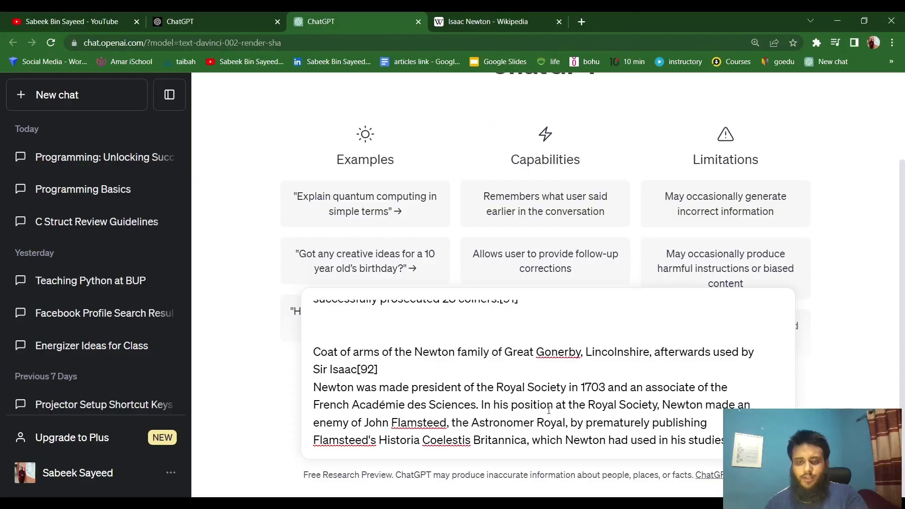
Add "summarize the above information for me in 5 sentences" below the pasted text, send the message and view the reply from its beginning.
scroll(549, 409, down, 1)
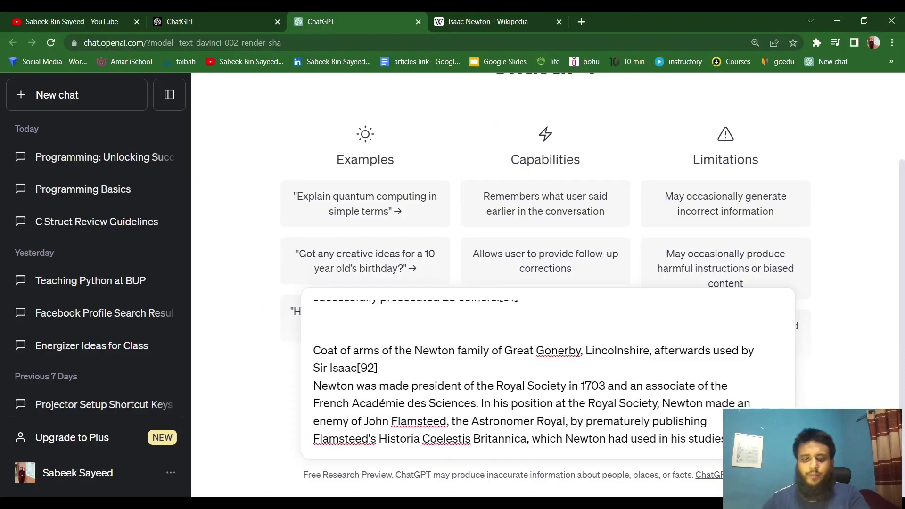
key(shift+Return)
key(shift+Return)
key(shift+Return)
key(shift+Return)
text(summar)
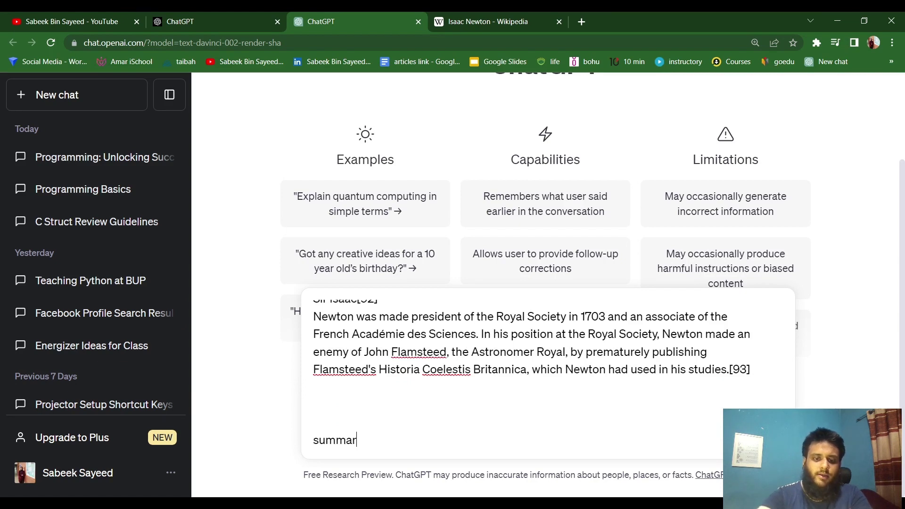
text(ize the a)
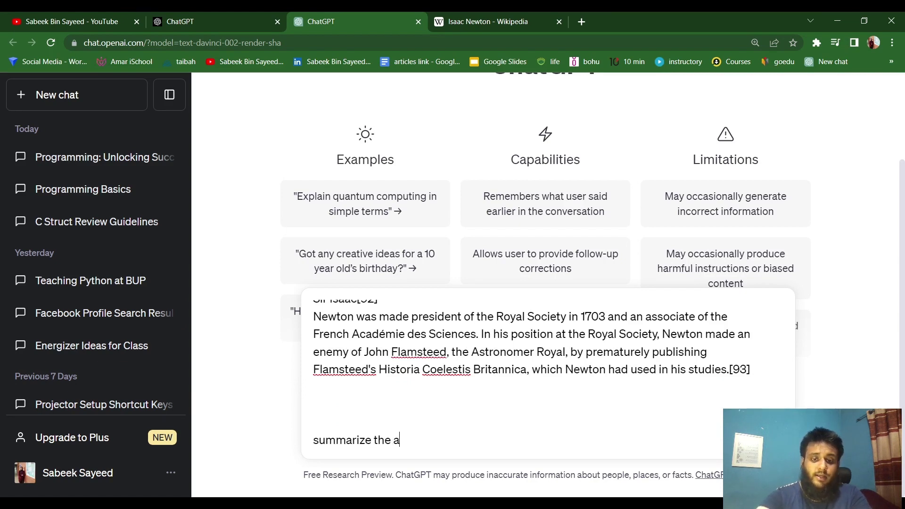
text(bove information for me )
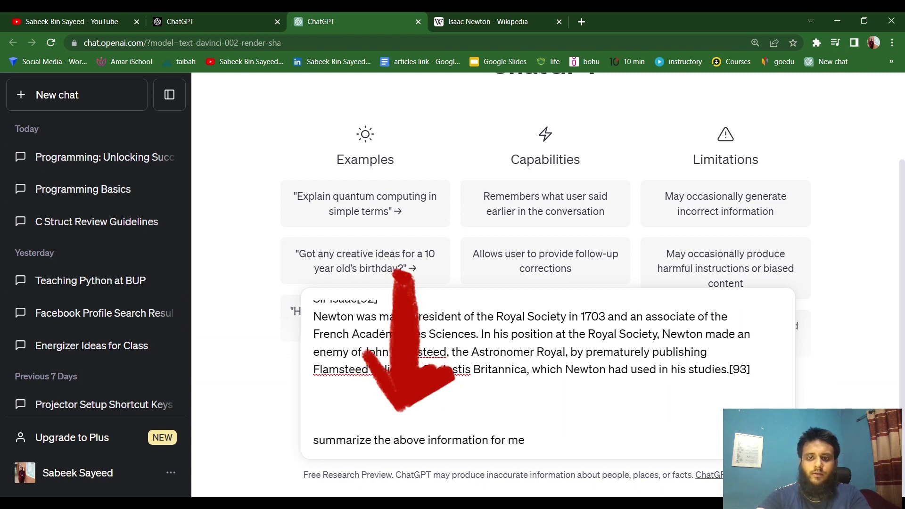
text(in 5 sentences)
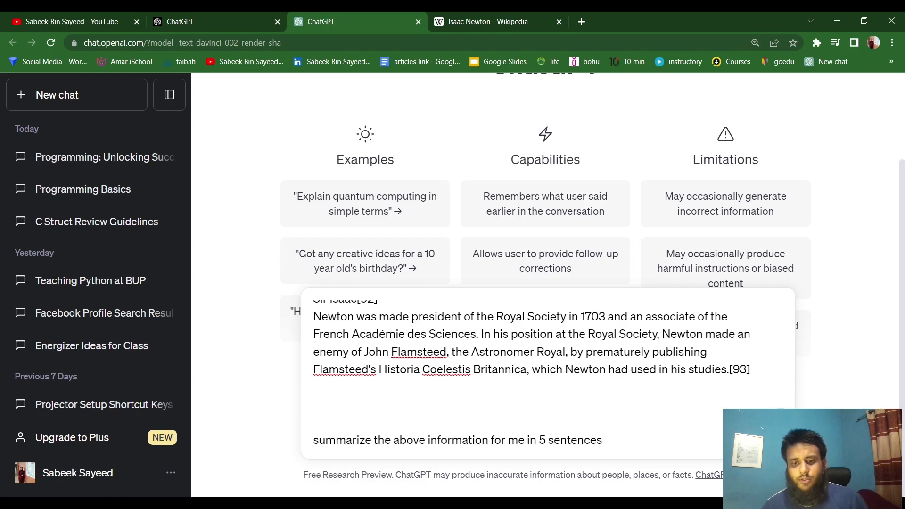
key(Return)
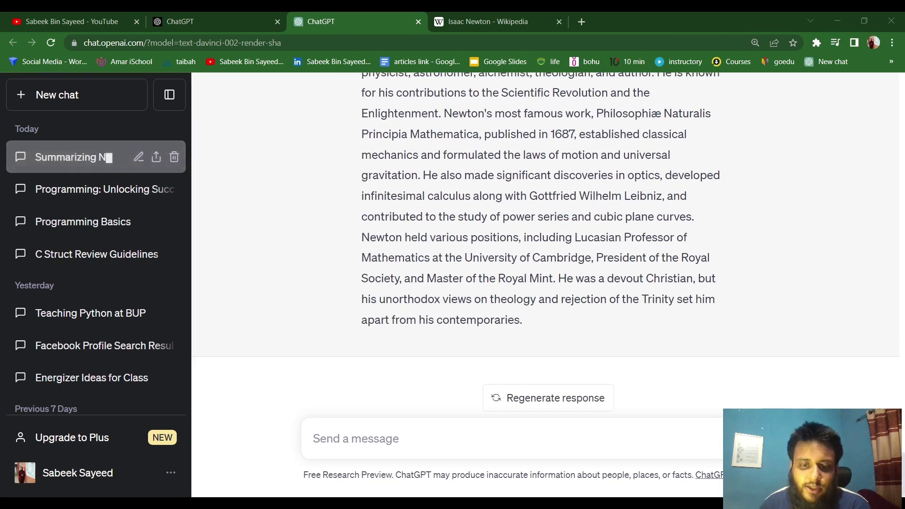
scroll(394, 155, up, 3)
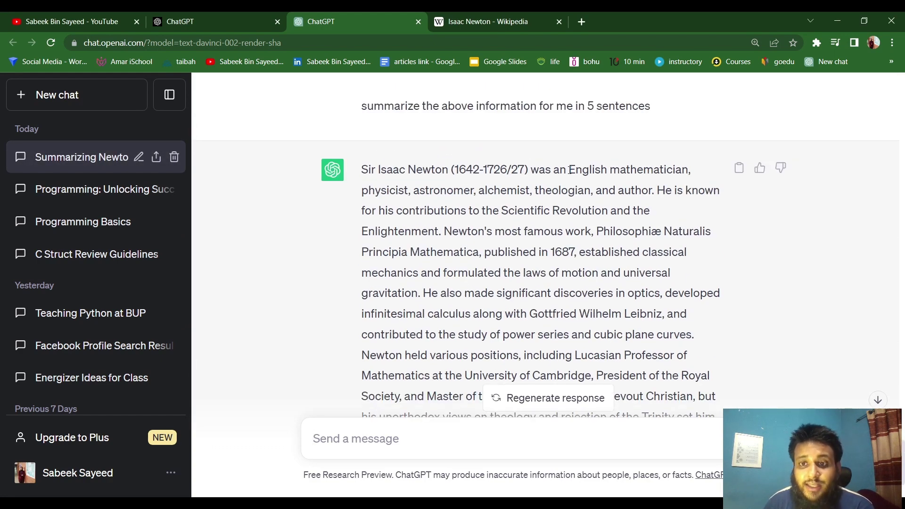
drag(569, 170, 666, 175)
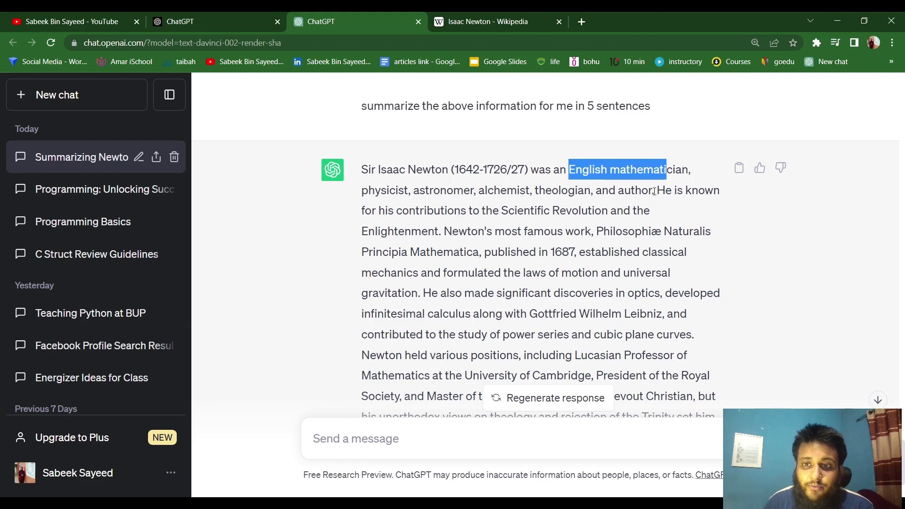
Read through the five-sentence Newton summary, highlighting the passage that lists his professions.
drag(654, 190, 564, 170)
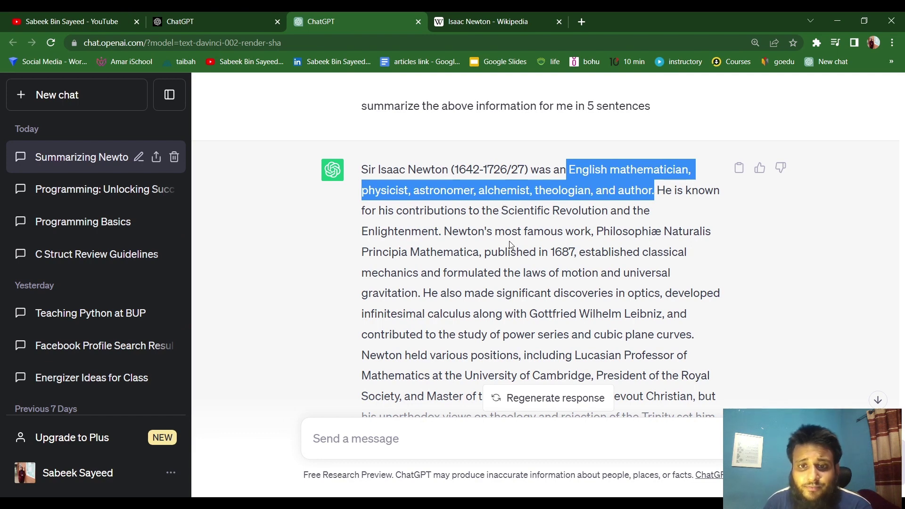
scroll(509, 245, down, 2)
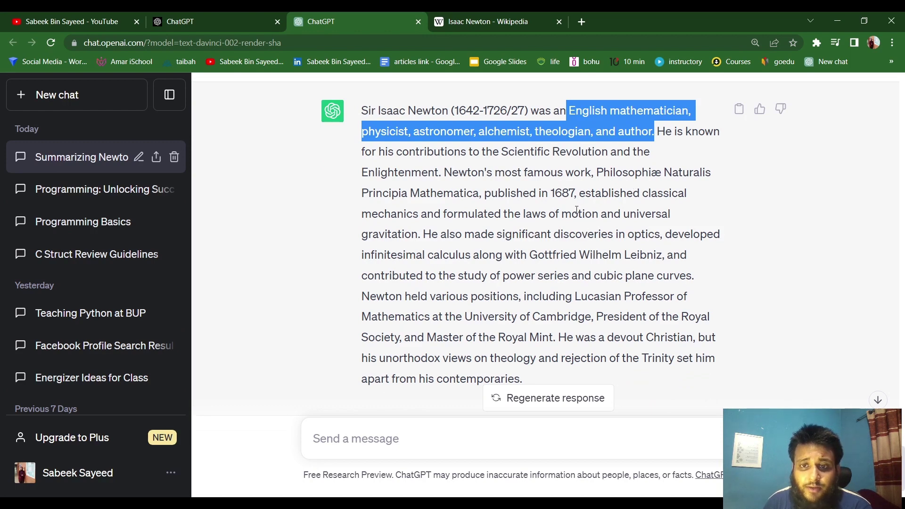
scroll(621, 173, down, 1)
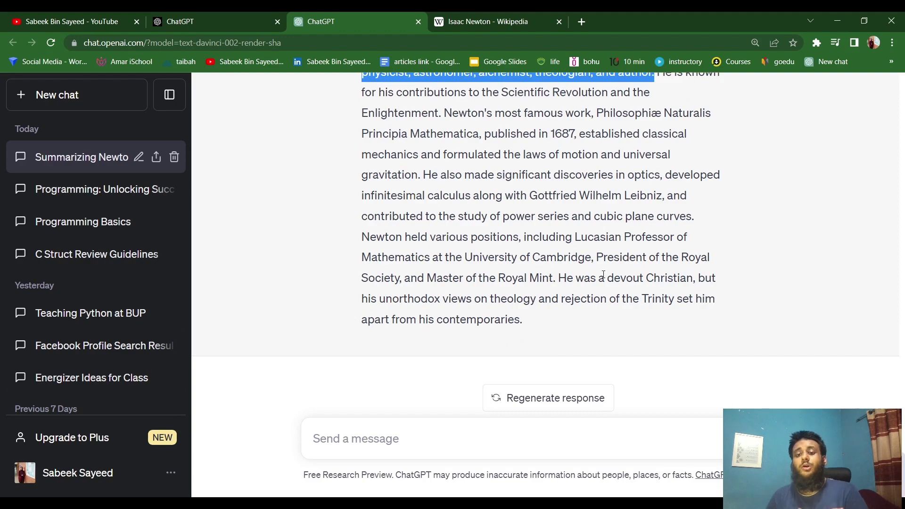
scroll(603, 274, up, 4)
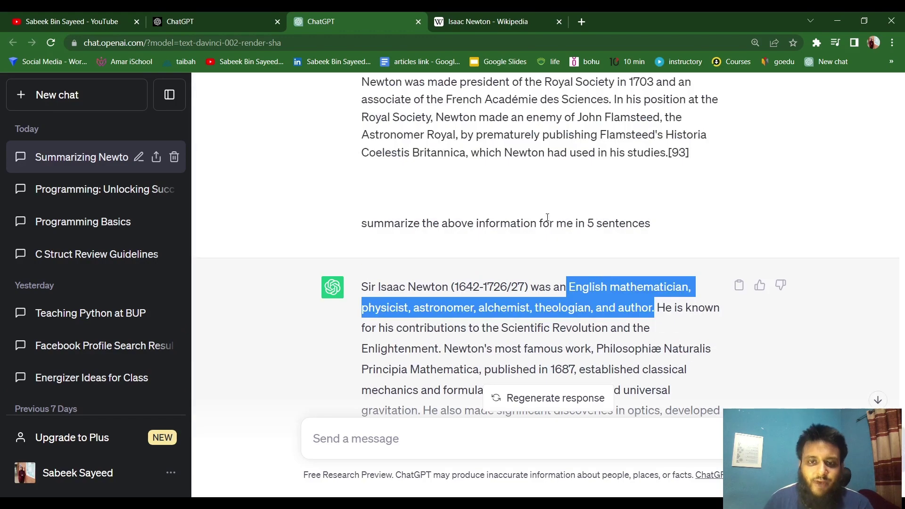
scroll(542, 325, down, 4)
scroll(569, 362, up, 3)
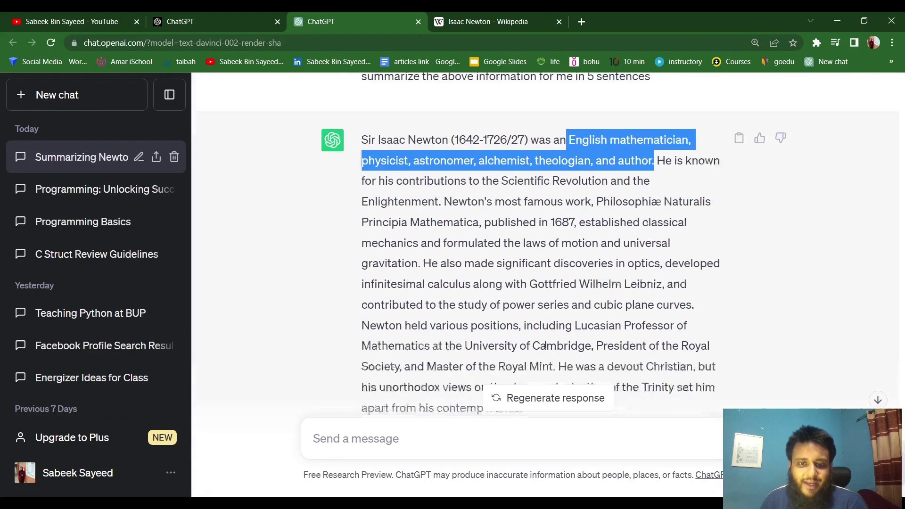
Copy the entire Newton summary from the reply and paste it in quotation marks into a new ChatGPT message.
scroll(488, 315, down, 3)
drag(527, 322, 357, 112)
key(ctrl+c)
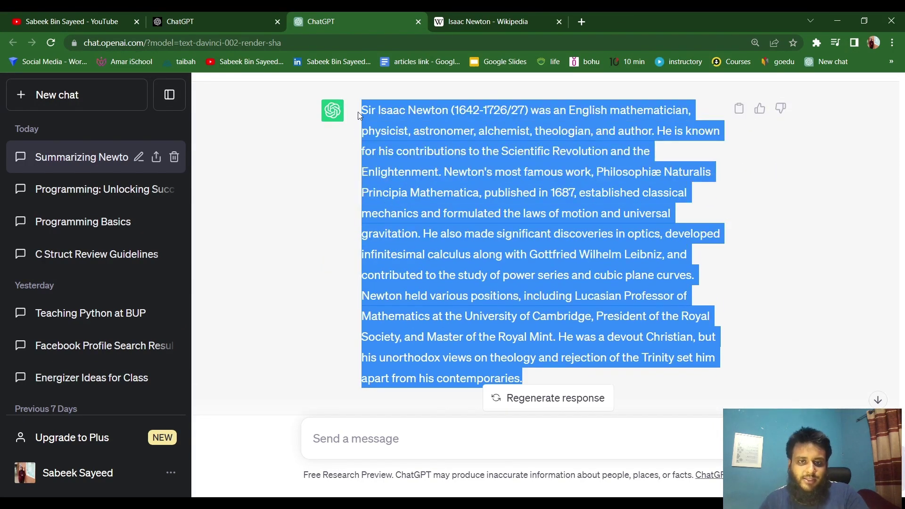
click(348, 434)
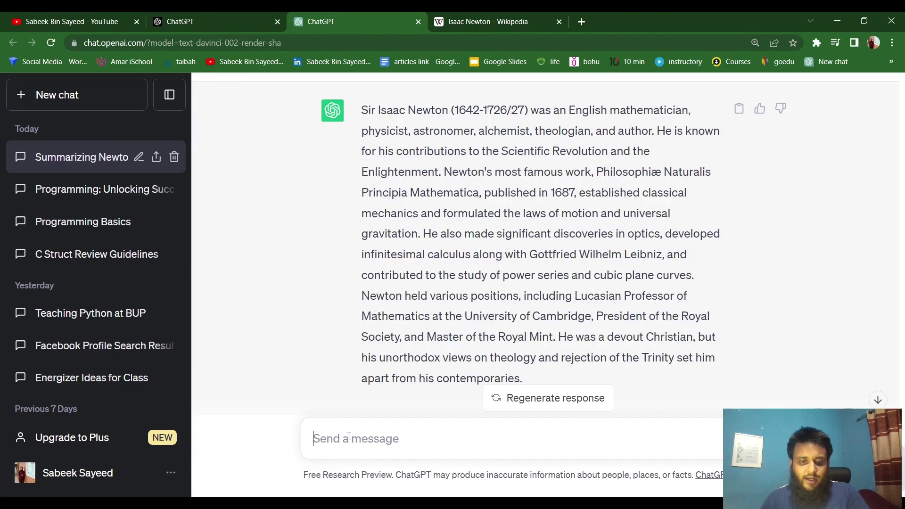
key(ctrl+v)
text(")
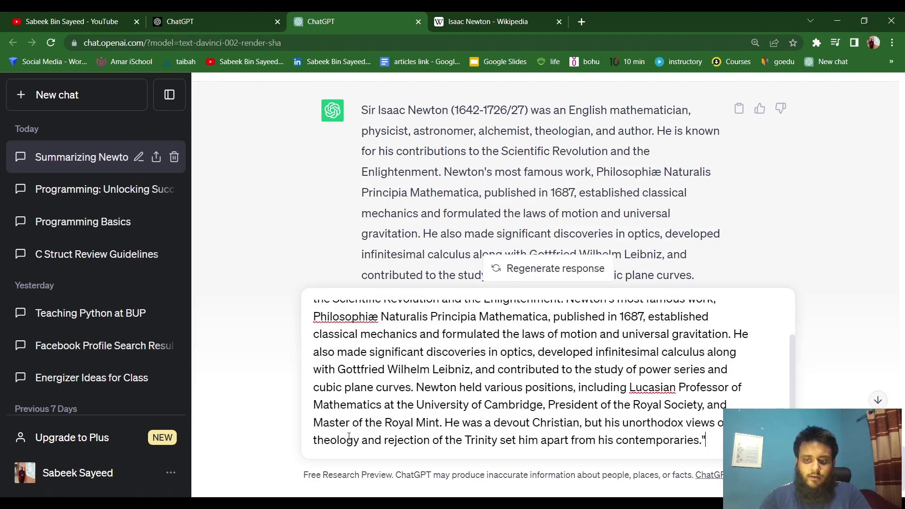
Add "rephrase the above text for me and please use simple words" below the quoted summary, send it and compare the reply with the original.
key(shift+Return)
key(shift+Return)
text(rephrase)
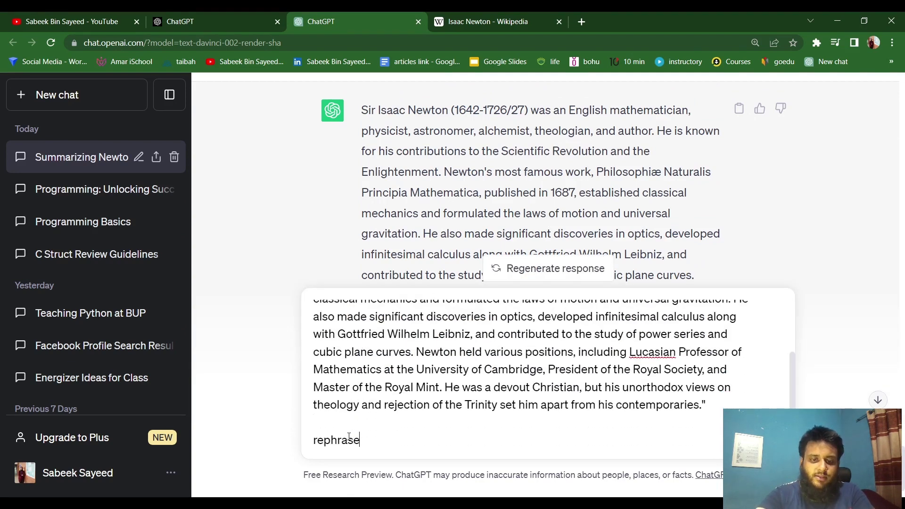
text( the above )
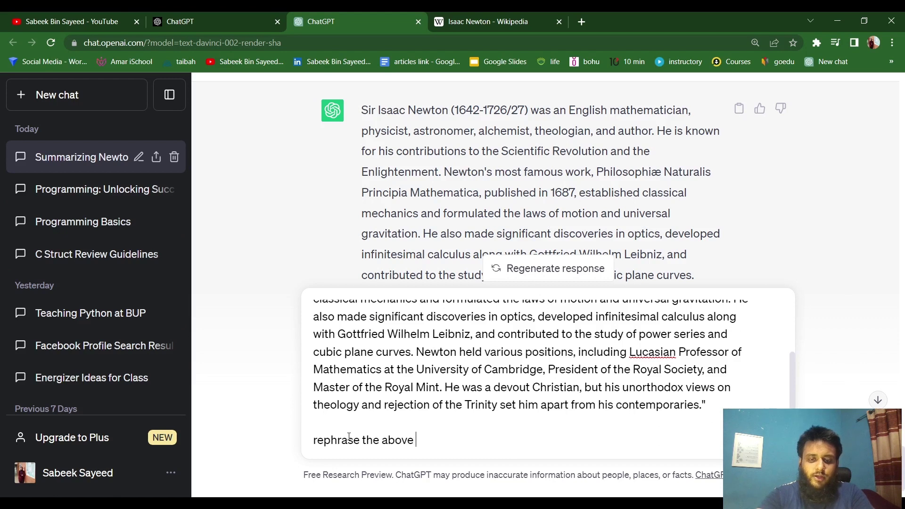
text(text for me an)
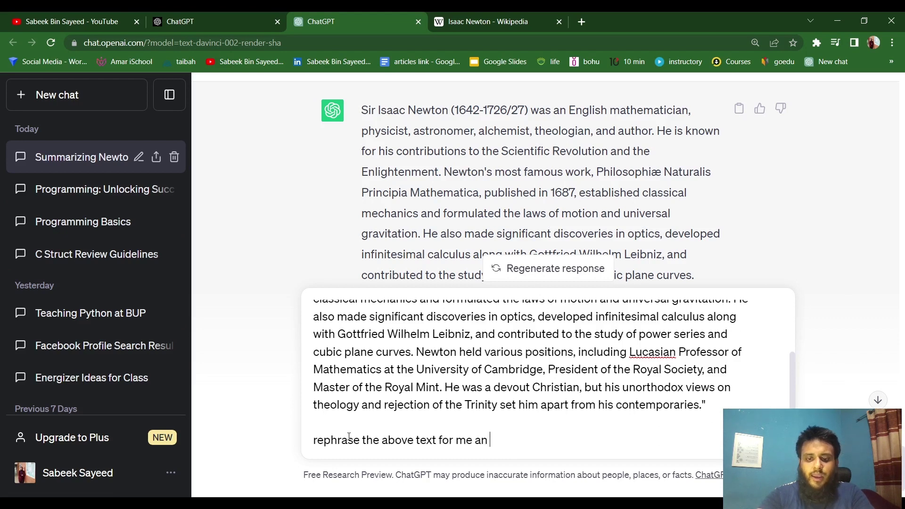
text(d please u)
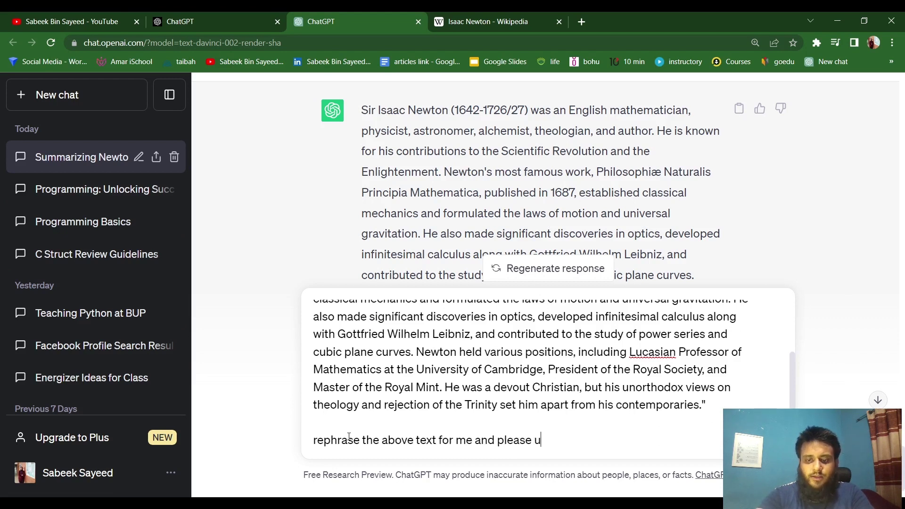
text(se simple words)
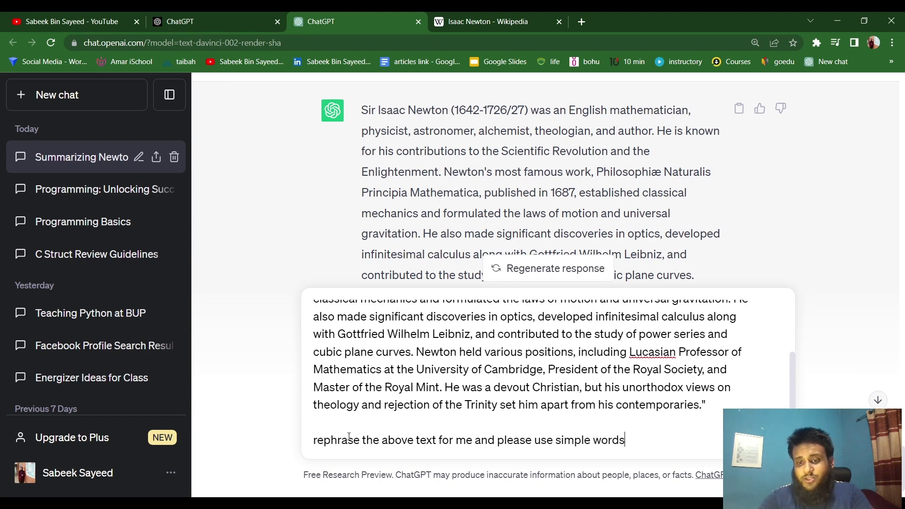
key(Return)
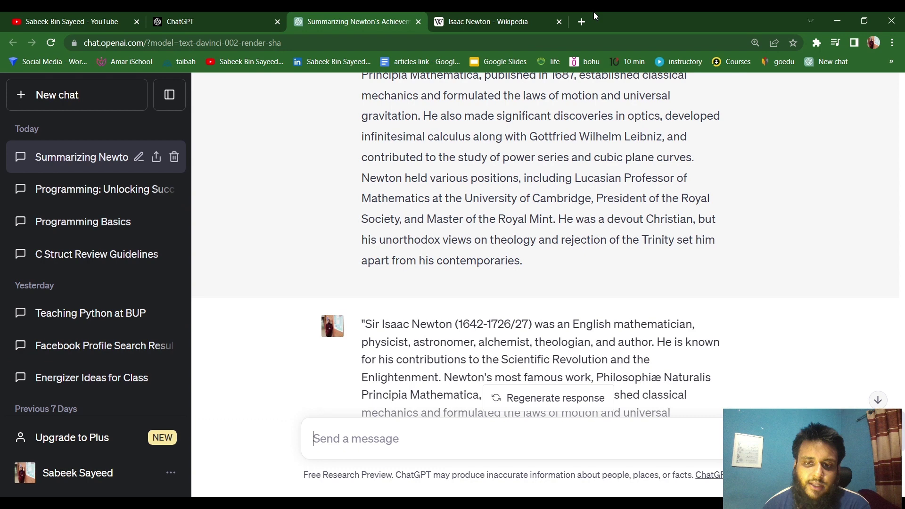
scroll(591, 298, down, 10)
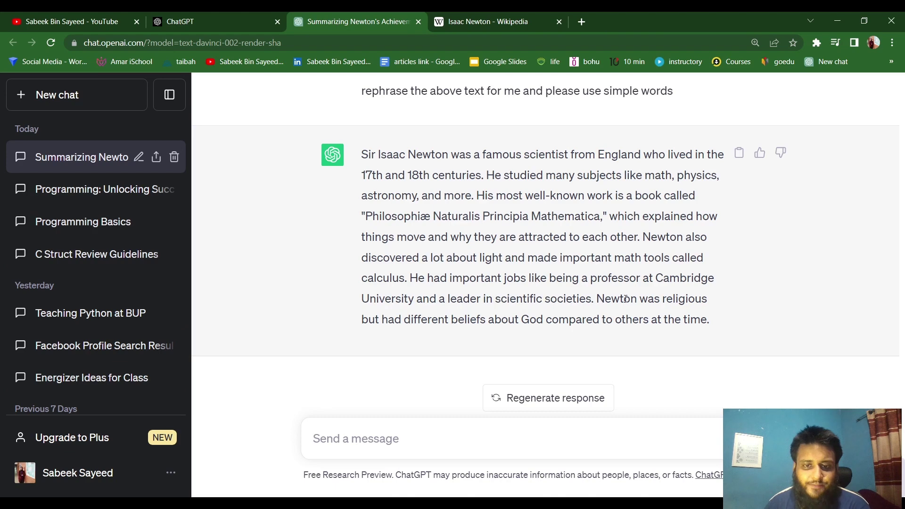
scroll(625, 298, up, 10)
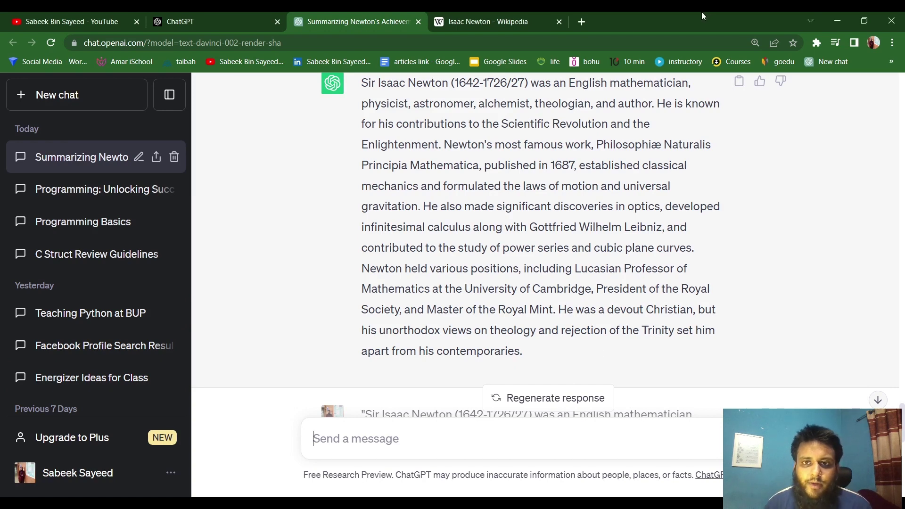
Search the web for "what is programming" in a new browser tab.
click(585, 13)
text(wha)
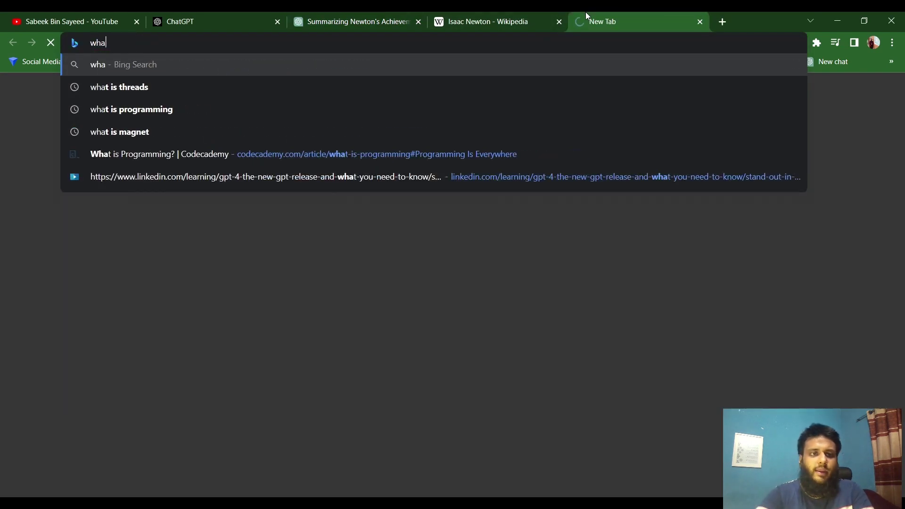
text(t is p)
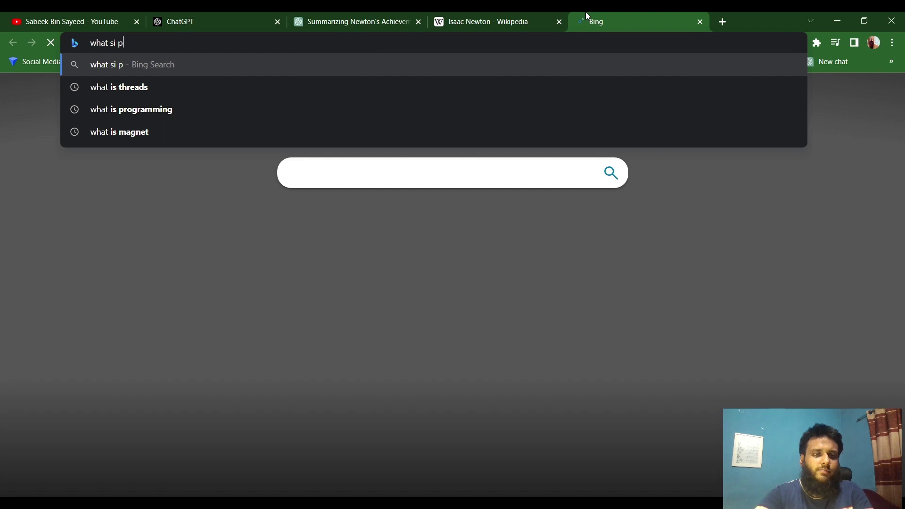
key(BackSpace)
key(BackSpace)
key(BackSpace)
key(BackSpace)
text(s)
key(BackSpace)
text(is pro)
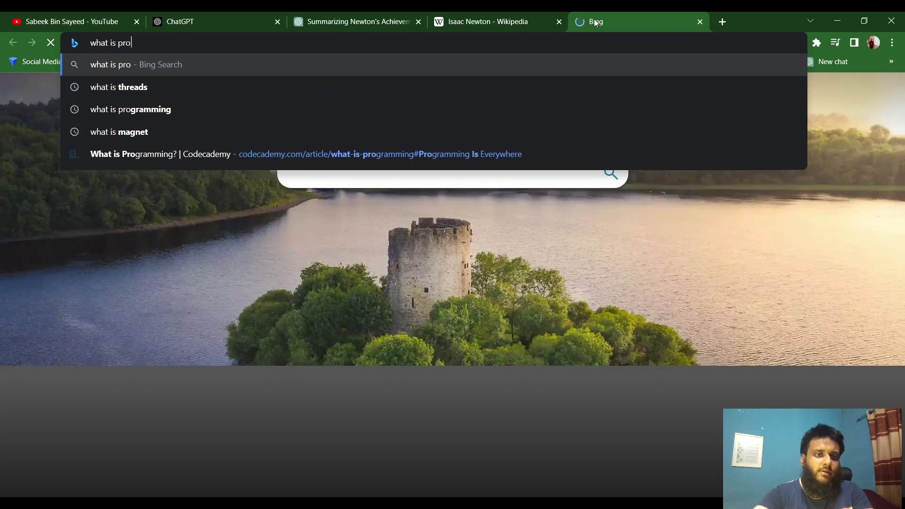
text(gramming)
key(Return)
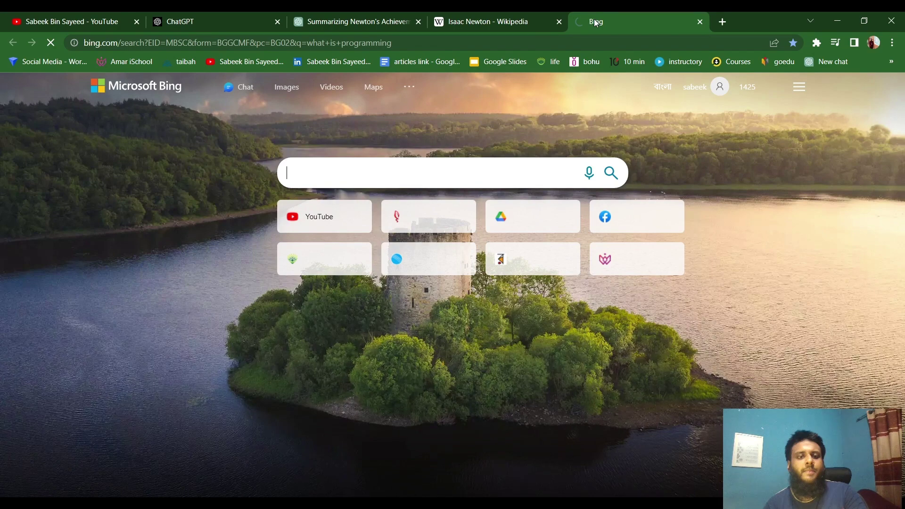
Open Wikipedia's Computer programming article from the search results.
scroll(196, 248, down, 6)
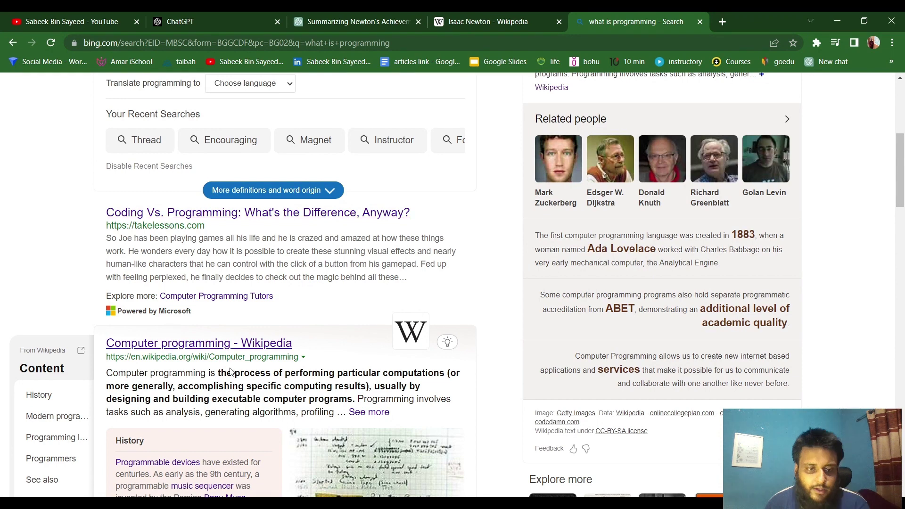
click(368, 412)
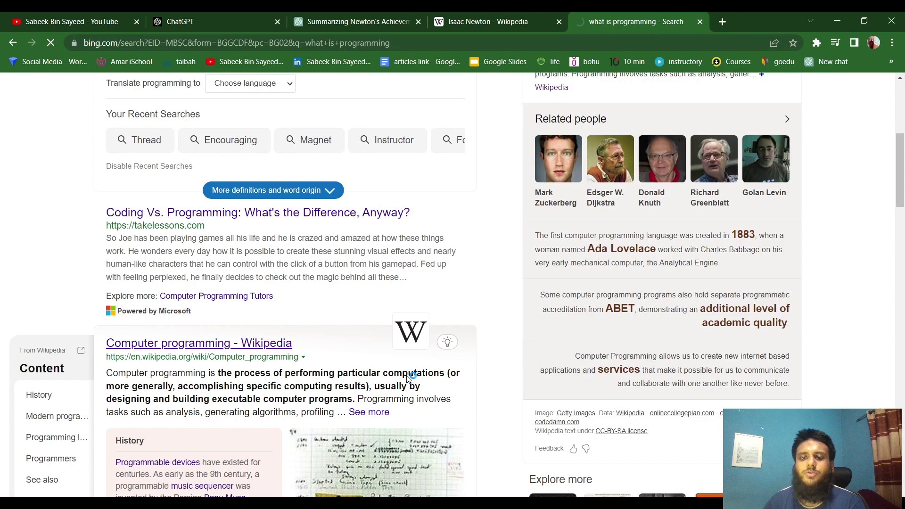
scroll(408, 378, down, 3)
scroll(273, 310, right, 5)
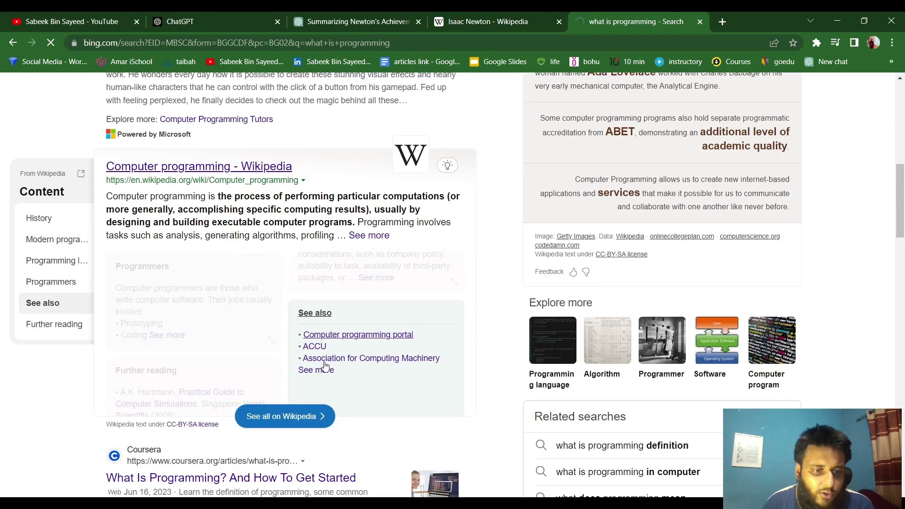
scroll(324, 366, up, 5)
scroll(378, 313, down, 3)
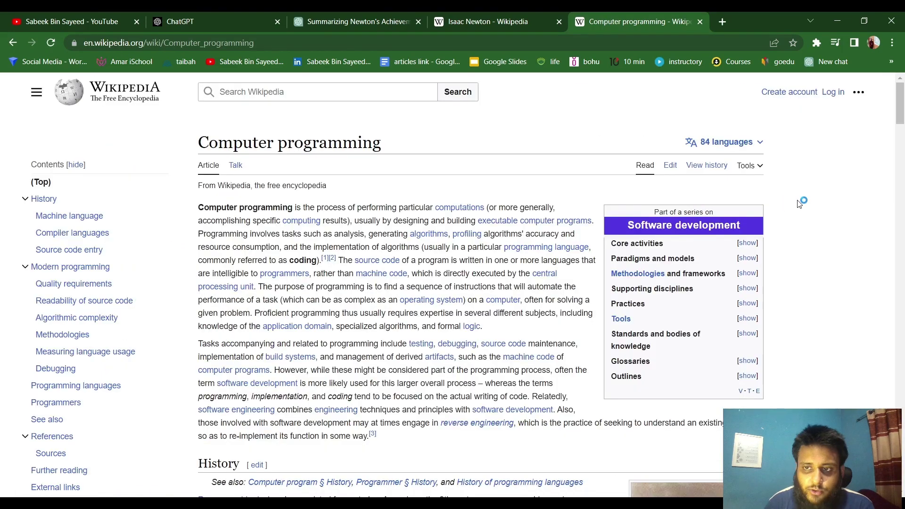
Copy the first paragraph of the Computer programming article and paste it into a new message in the Newton ChatGPT conversation.
drag(198, 208, 483, 326)
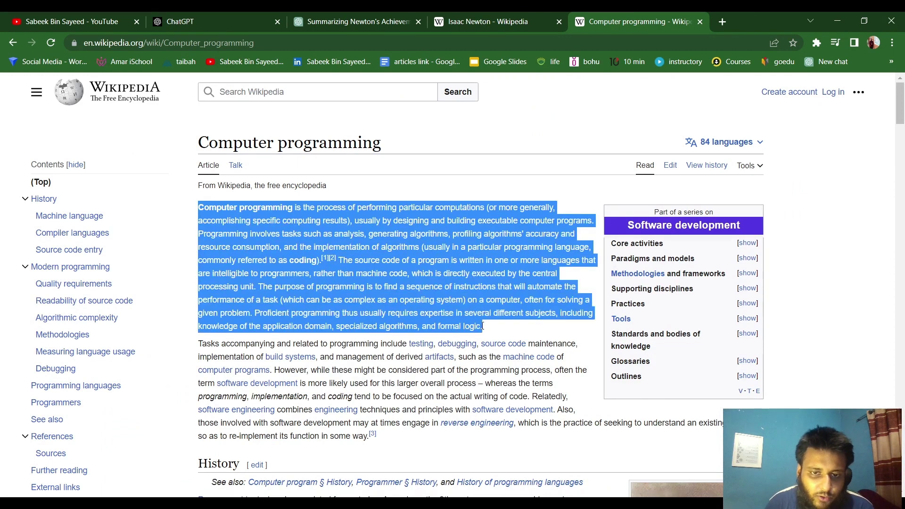
click(372, 19)
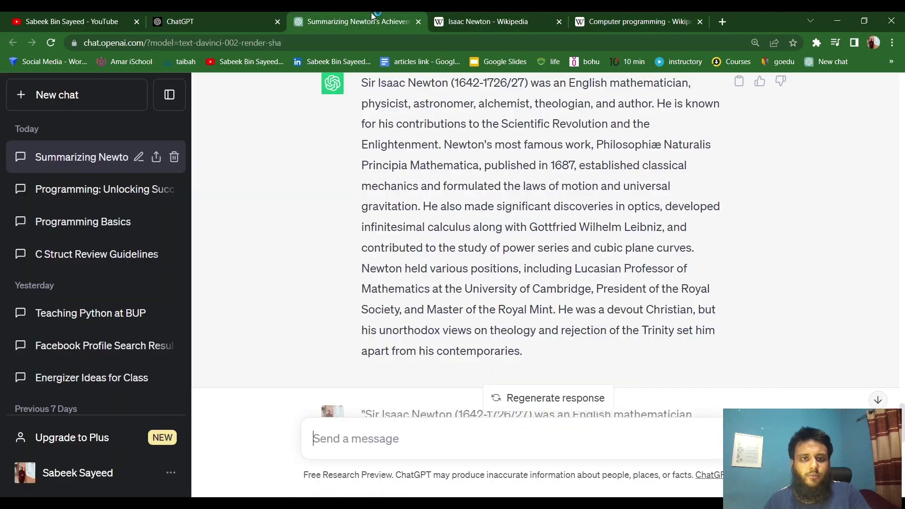
text(Computer programming is the process of performing a particular computation (or more generally, accomplishing a specific computing result), usually by designing and building an executable computer program. Programming involves tasks such as analysis, generating algorithms, profiling algorithms' accuracy and resource consumption, and the implementation of algorithms (usually in a particular programming language, commonly referred to as coding).[1][2] The source code of a program is written in one or more languages that are intelligible to programmers, rather than machine code, which is directly executed by the central processing unit. The purpose of programming is to find a sequence of instructions that will automate the performance of a task (which can be as complex as an operating system) on a computer, often for solving a given problem. Proficient programming thus usually requires expertise in several different subjects, including knowledge of the application domain, specialized algorithms, and formal logic.)
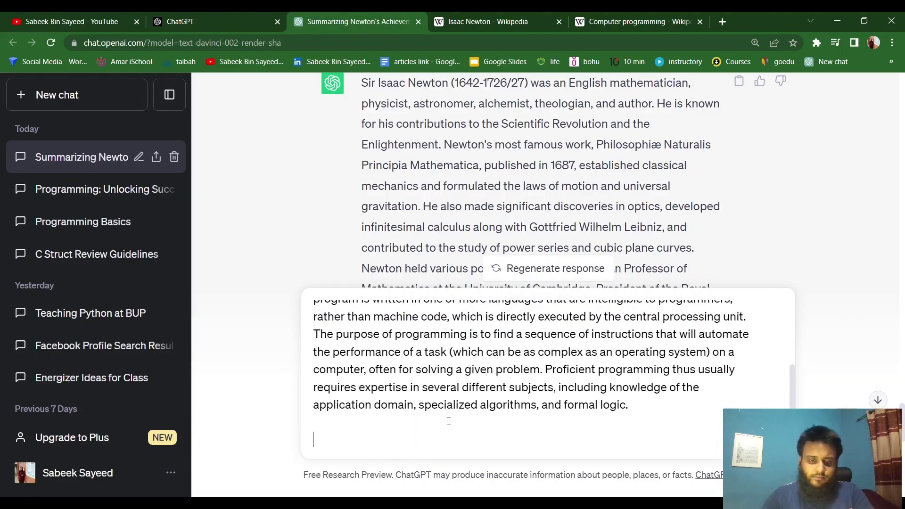
Add "please rephrase the above text and use simple words" below the pasted paragraph, send the message and move towards its reply.
key(shift+Return)
text(plese)
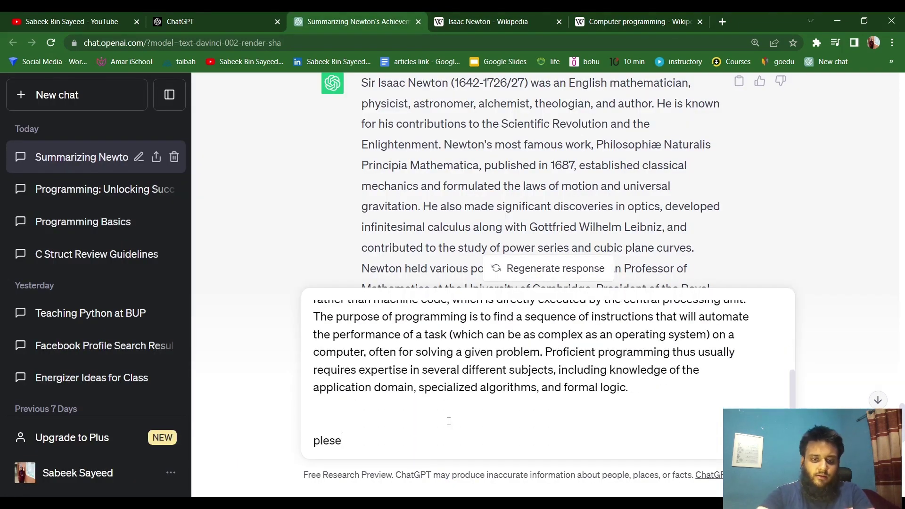
key(BackSpace)
key(BackSpace)
text(ase ref)
key(BackSpace)
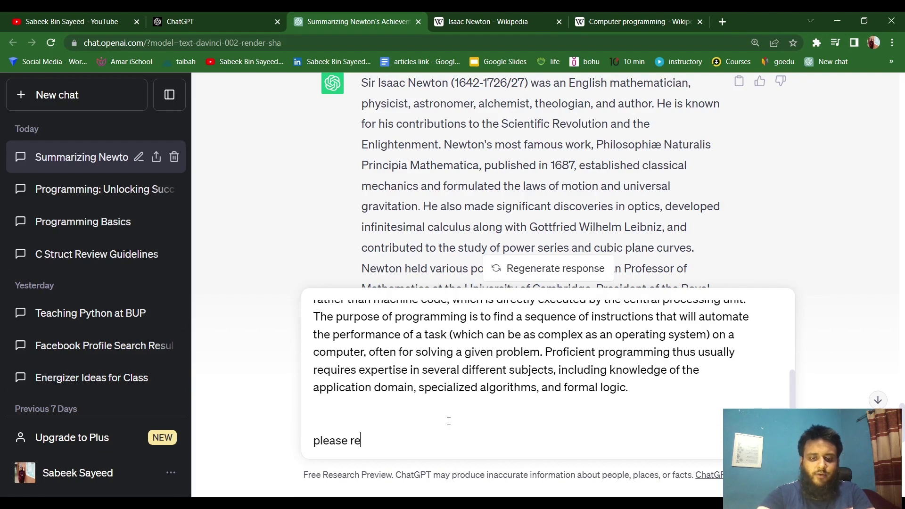
text(phrase th)
key(BackSpace)
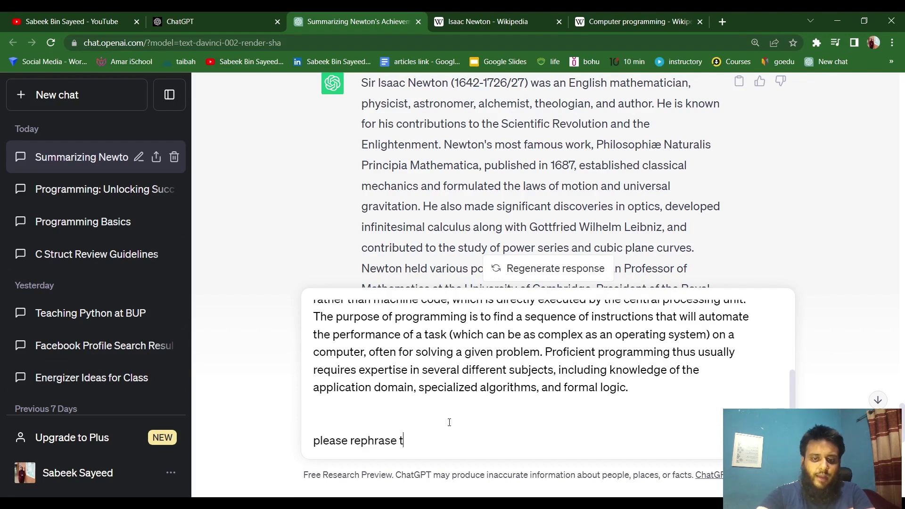
text(he above )
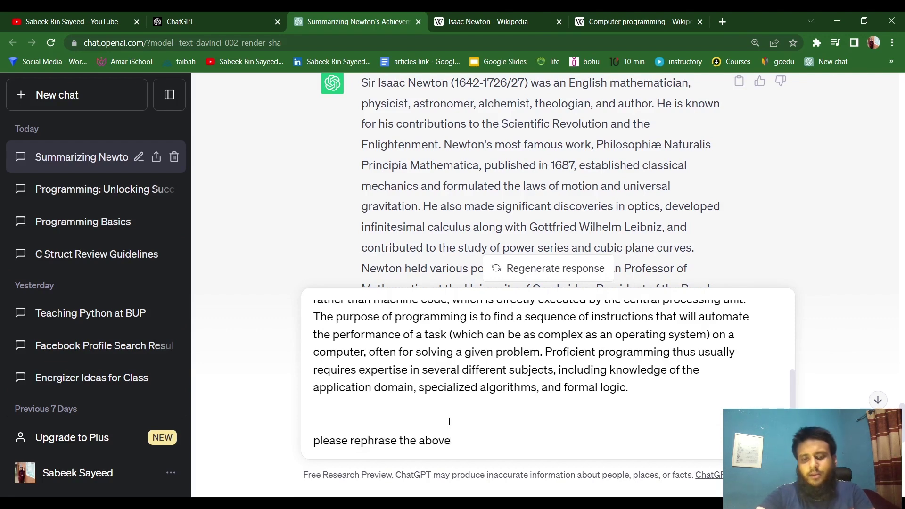
text(text and )
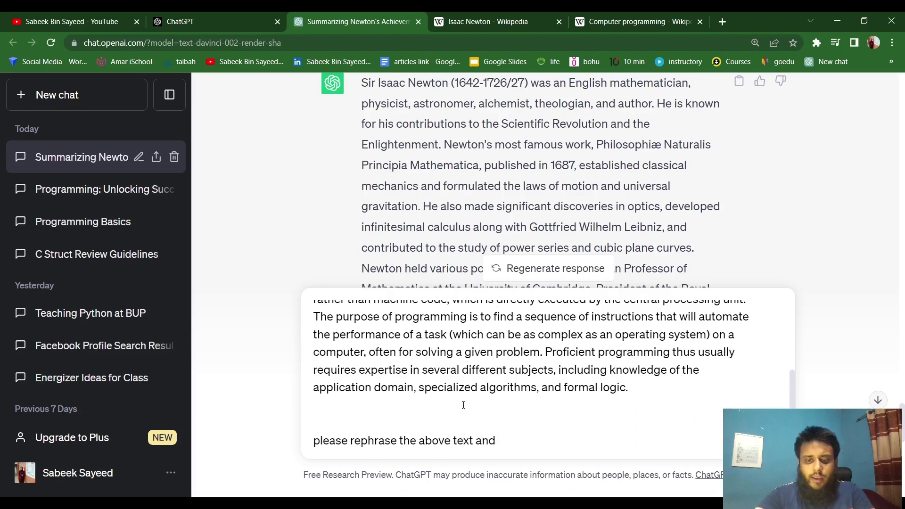
text(use sim)
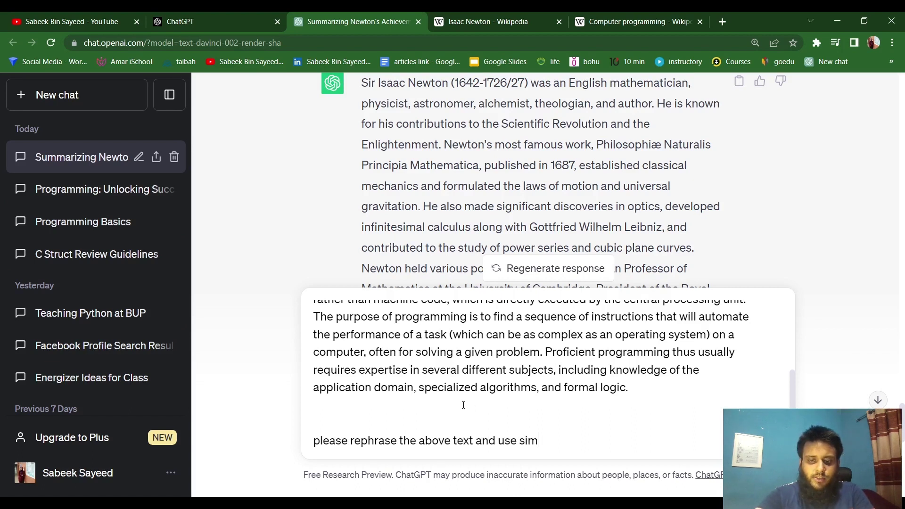
text(ple words)
key(Return)
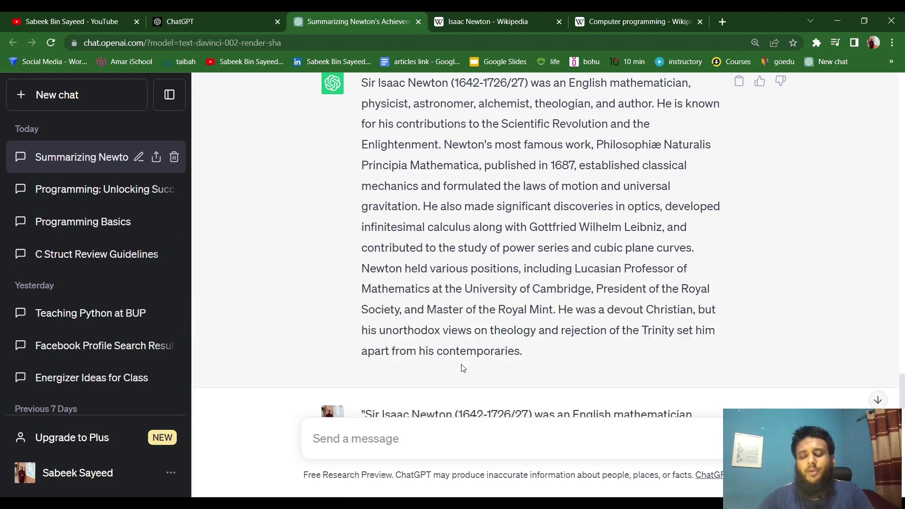
scroll(466, 349, down, 5)
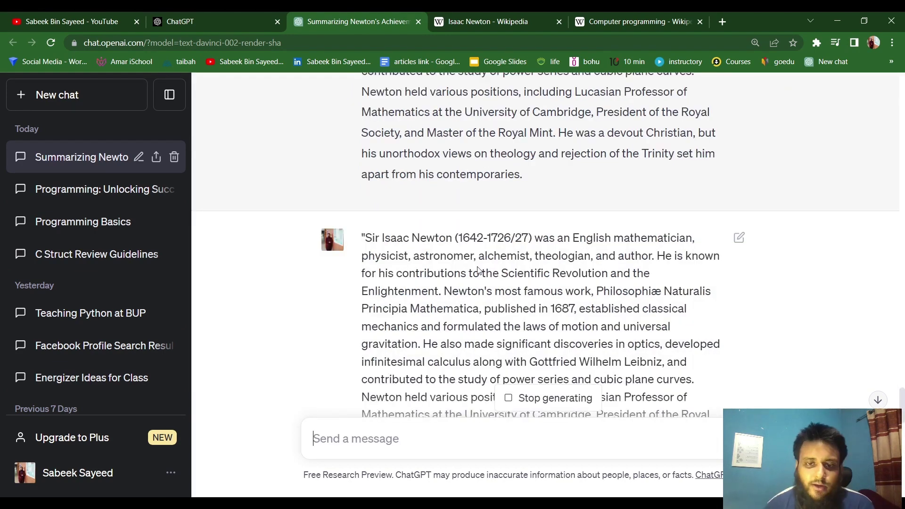
Send "I have written an article on programming for kids. Suggest some titles for me" in the Newton conversation and review the suggestions.
scroll(479, 275, down, 4)
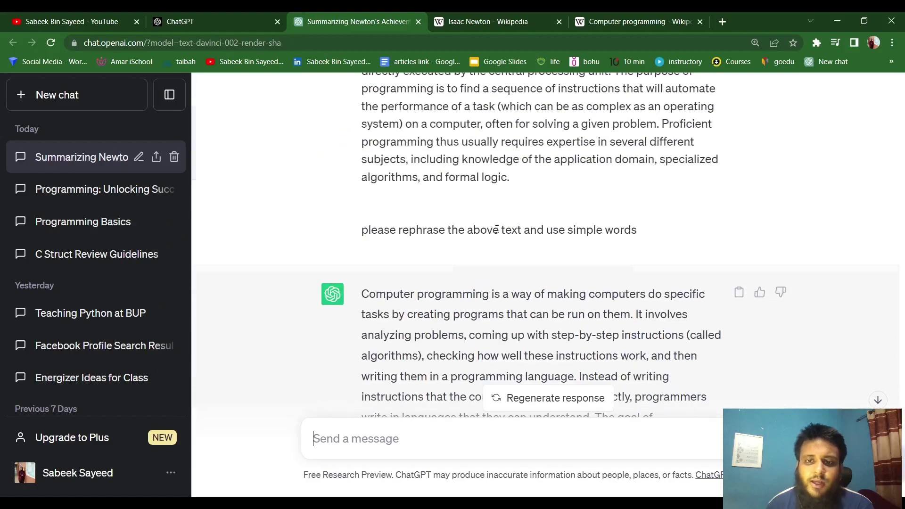
scroll(497, 229, down, 3)
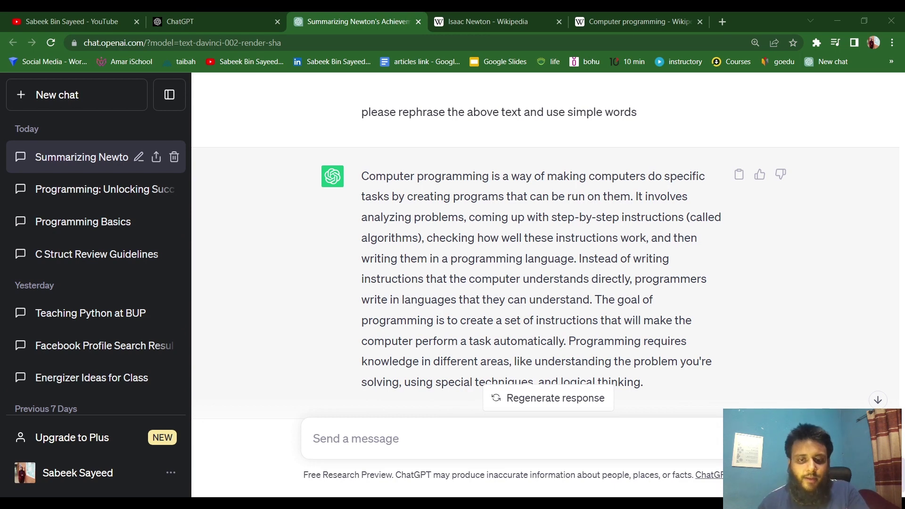
click(446, 457)
text(I)
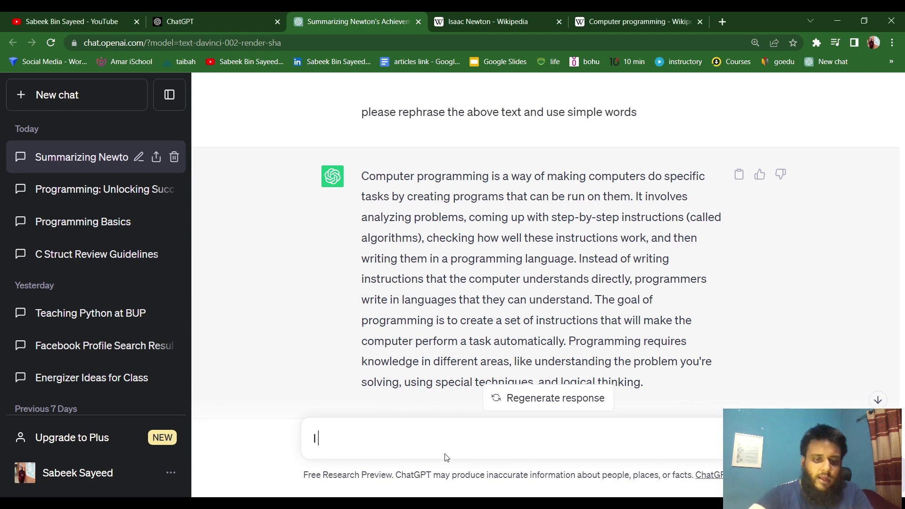
text( have written a)
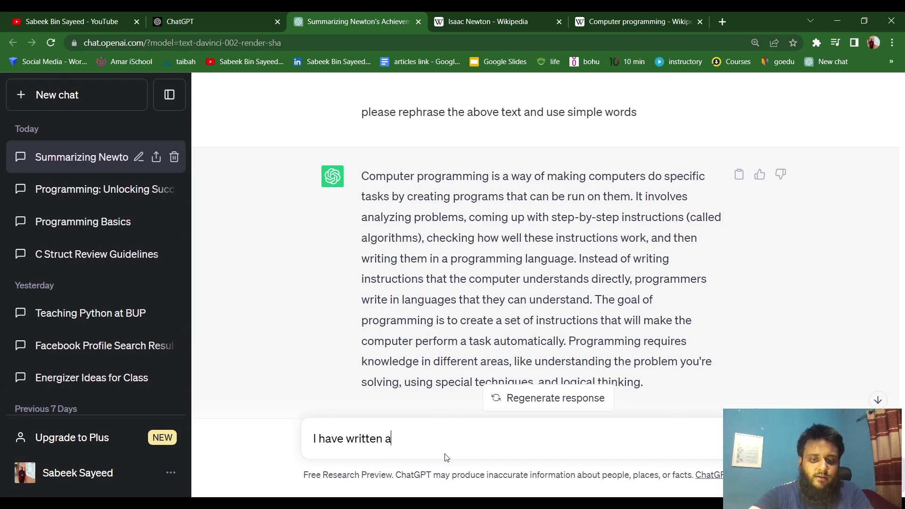
text(n article on)
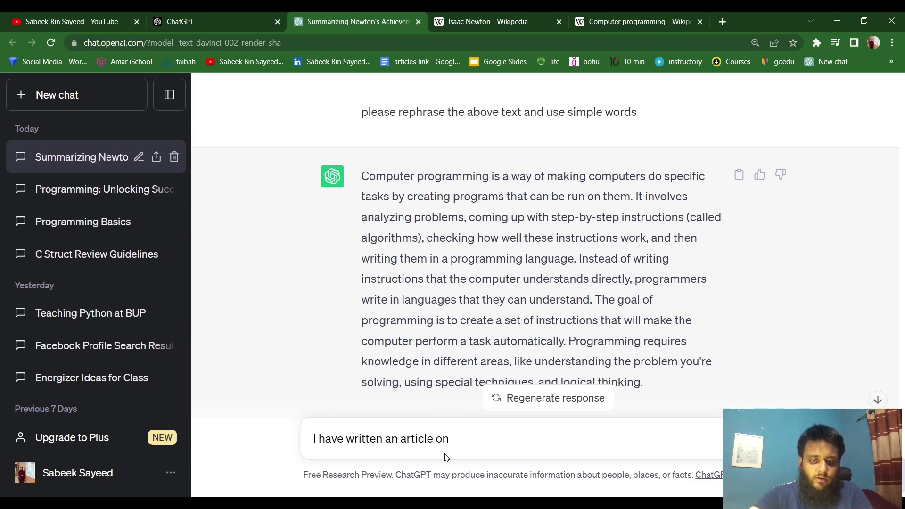
text( progra)
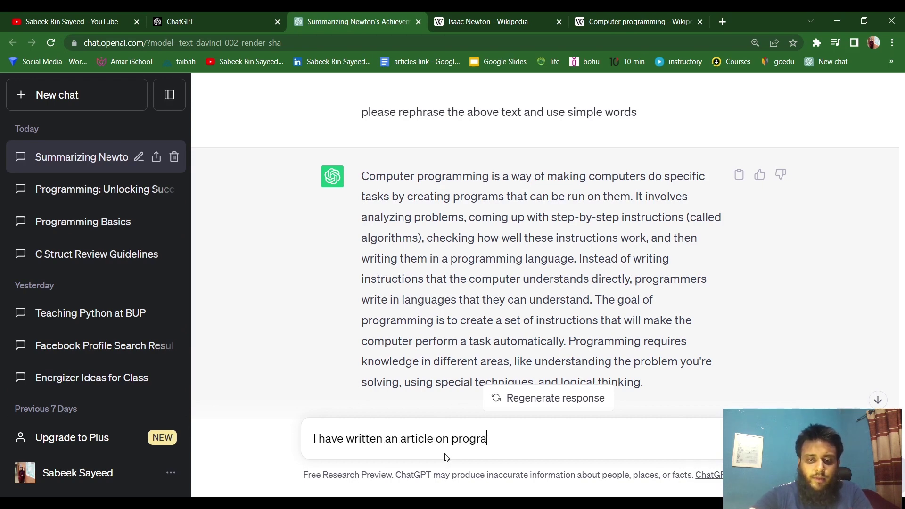
text(mming for k)
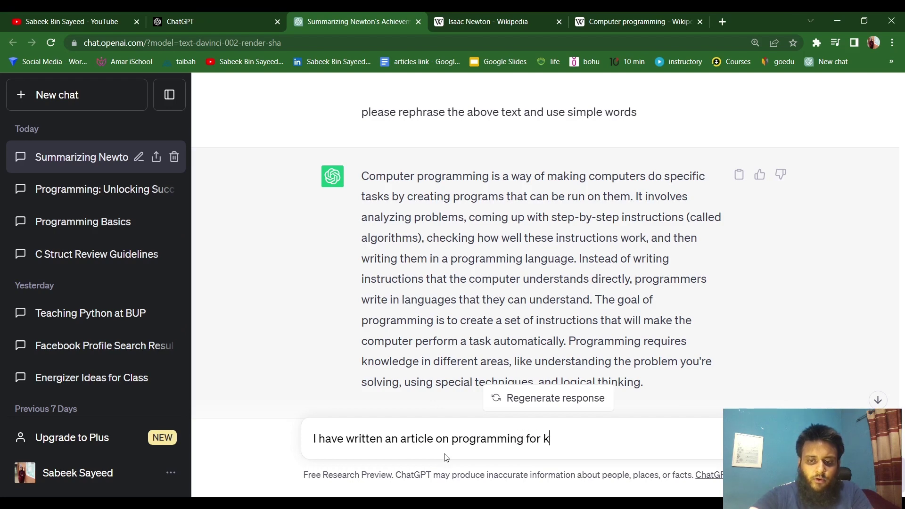
text(ids. S)
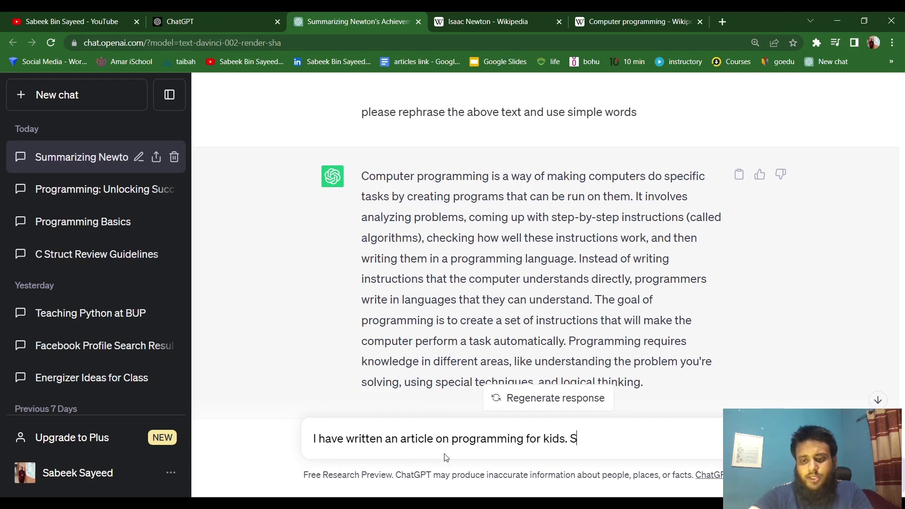
text(uggest some ti)
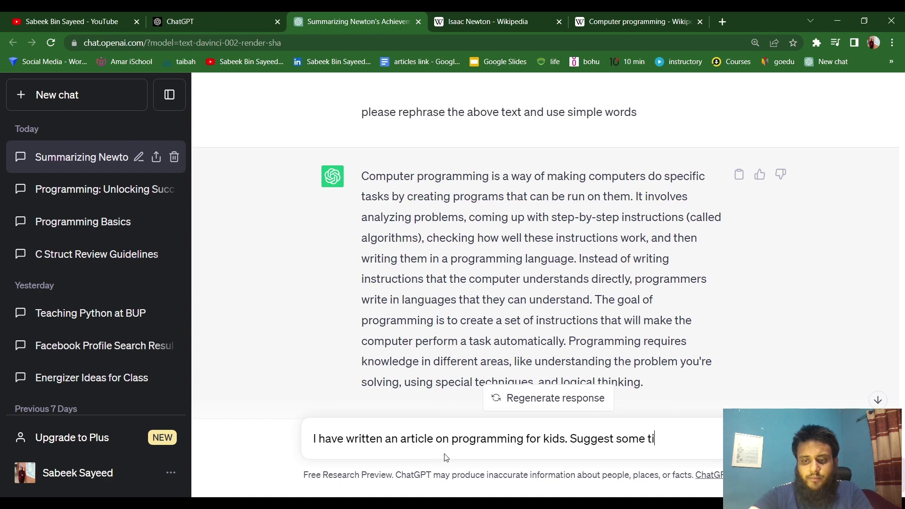
text(tles for me)
key(Return)
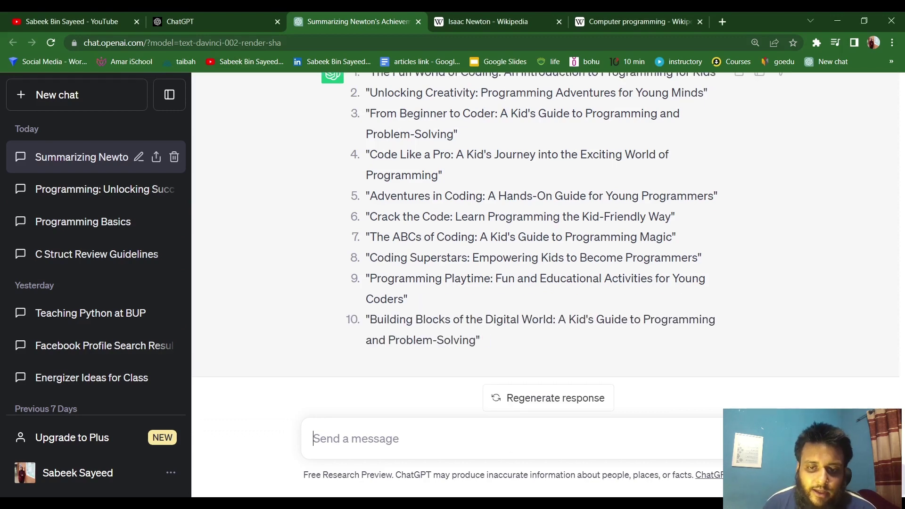
scroll(451, 327, up, 2)
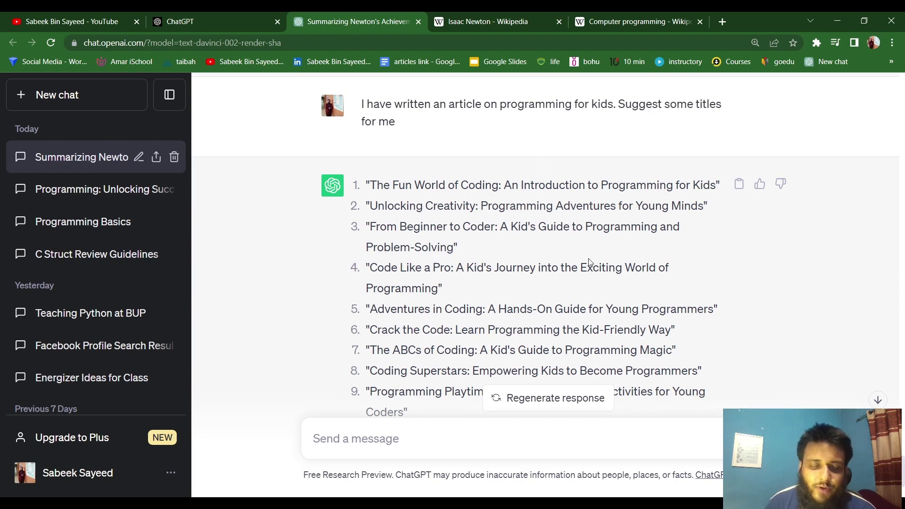
scroll(588, 258, down, 2)
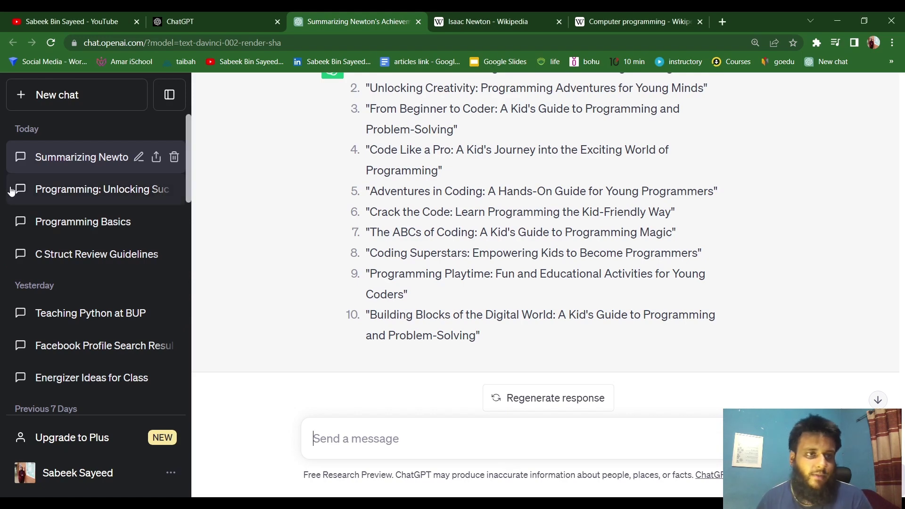
Start a new chat and draft the message "I will teach the chapter friction for class 4. Class timing in 45 minutes.".
click(84, 105)
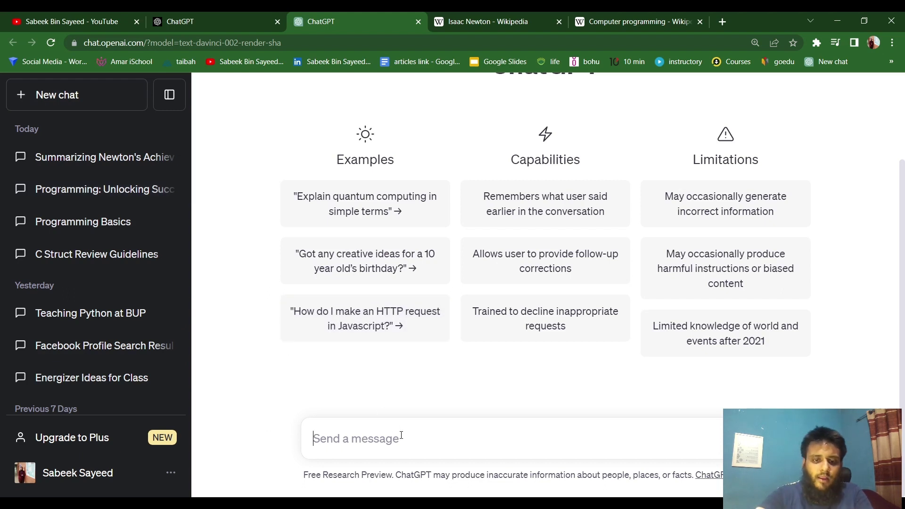
text(I will tea)
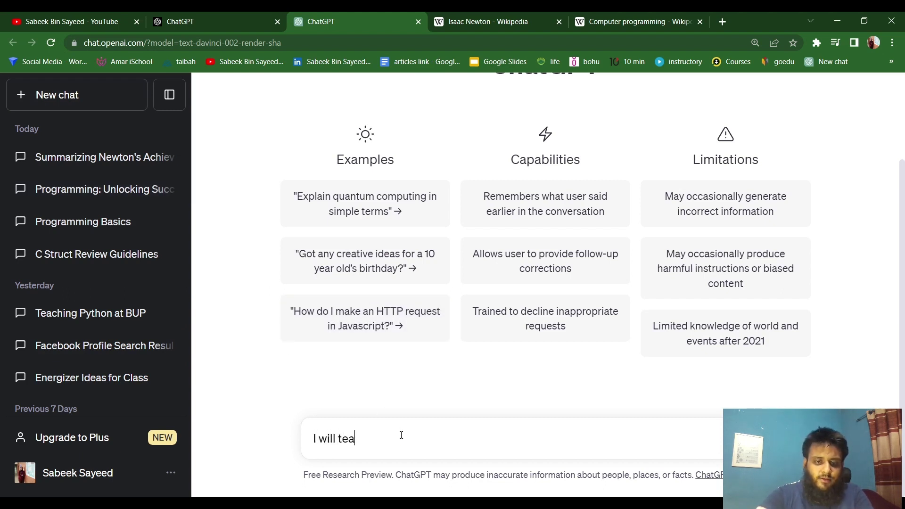
text(ch the cha)
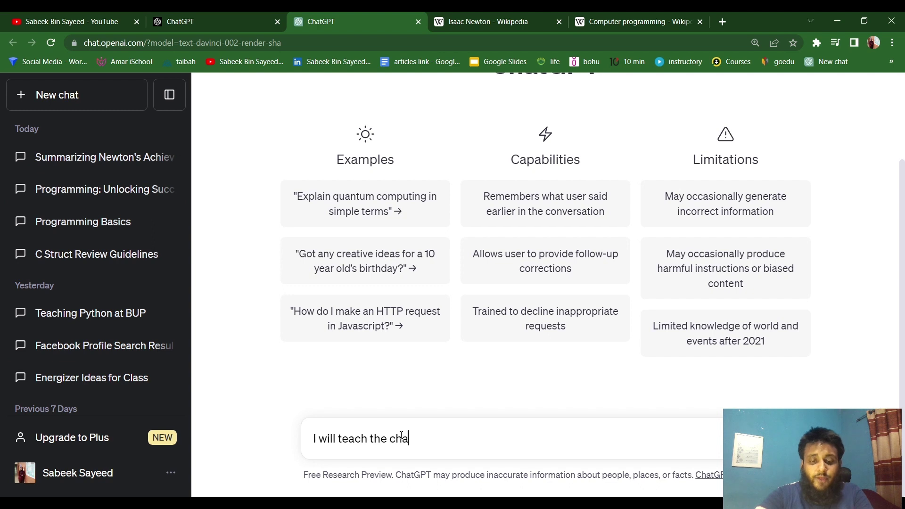
text(pter f)
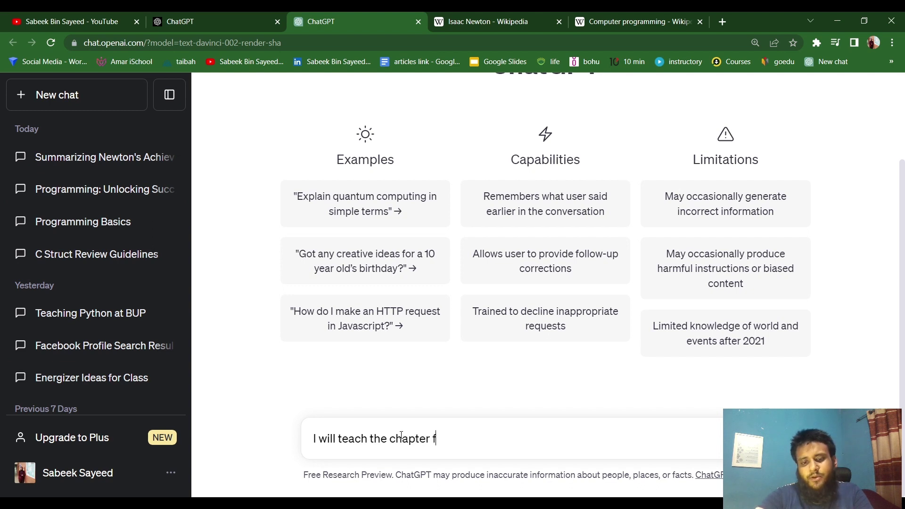
text(riction )
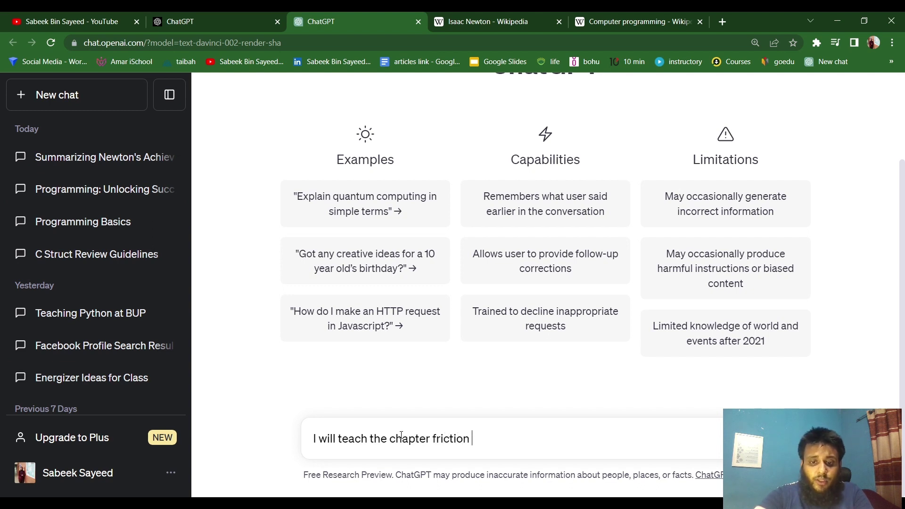
text(for )
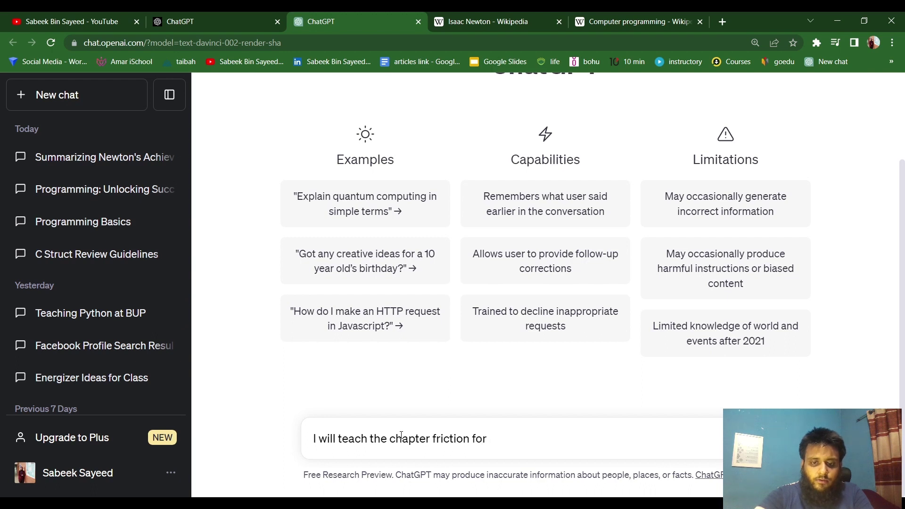
text(t)
key(BackSpace)
text(clas)
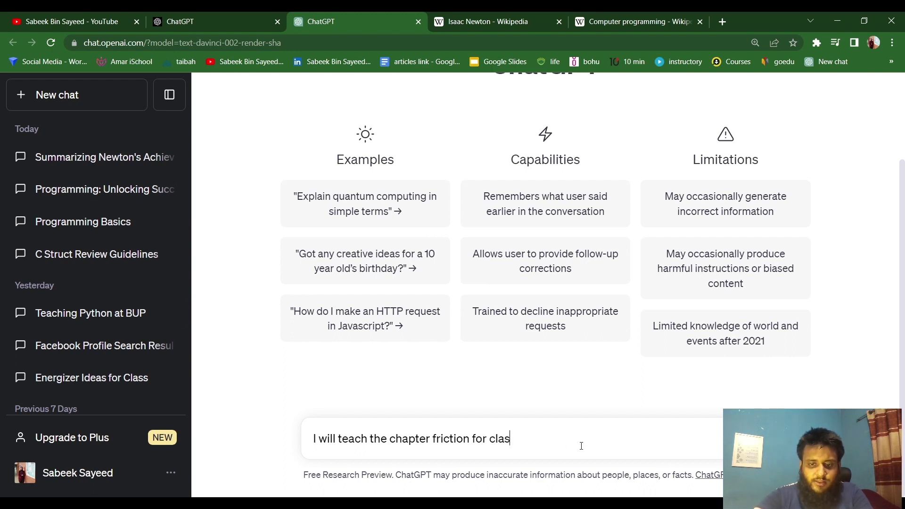
text(s 4. Cla)
text(ss timing in )
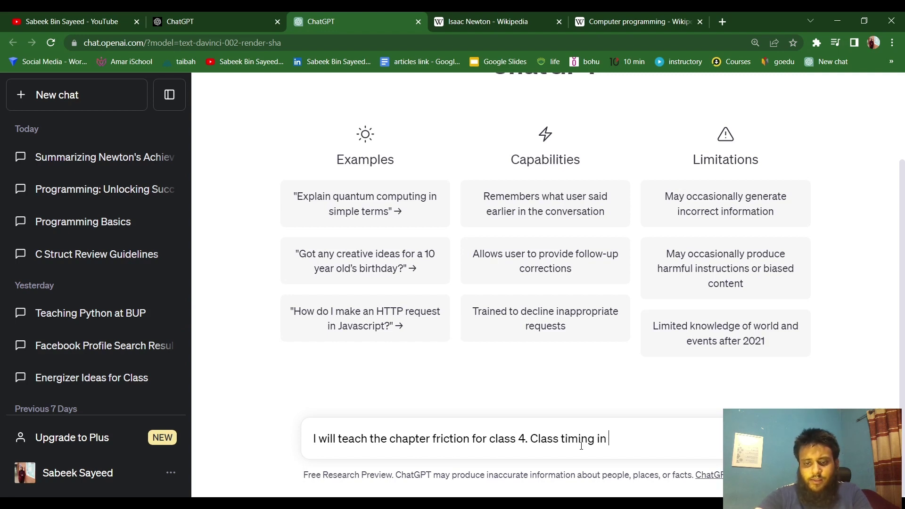
text(45 min)
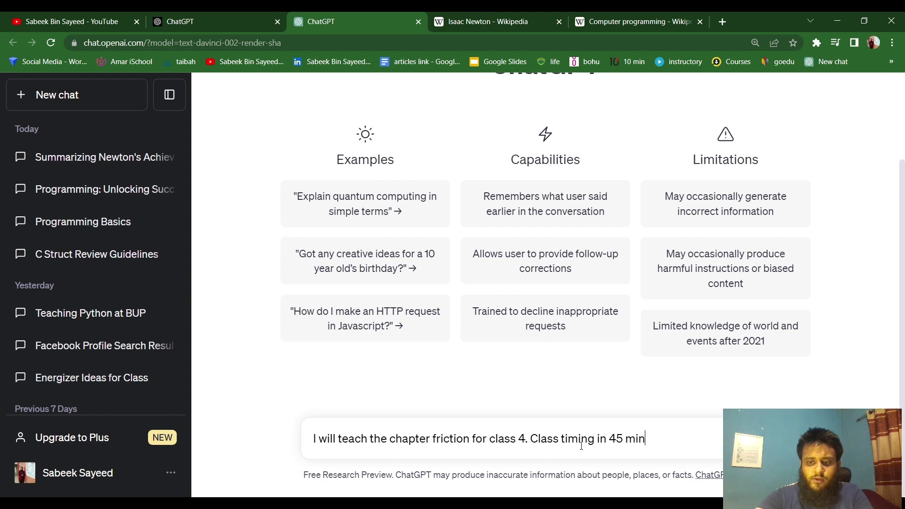
Complete the message with "Now please give me a lesson plan based on this information." and send it.
text(utes. Now pleas)
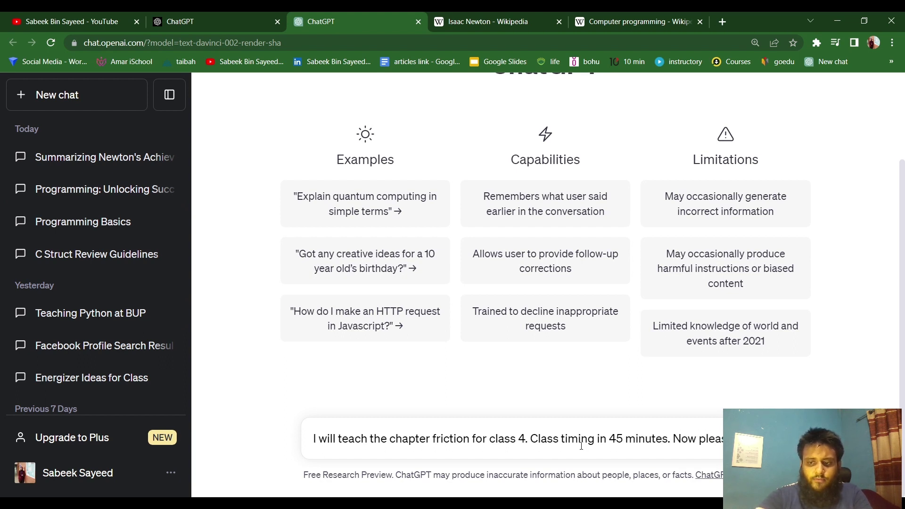
text(e give me a lesson )
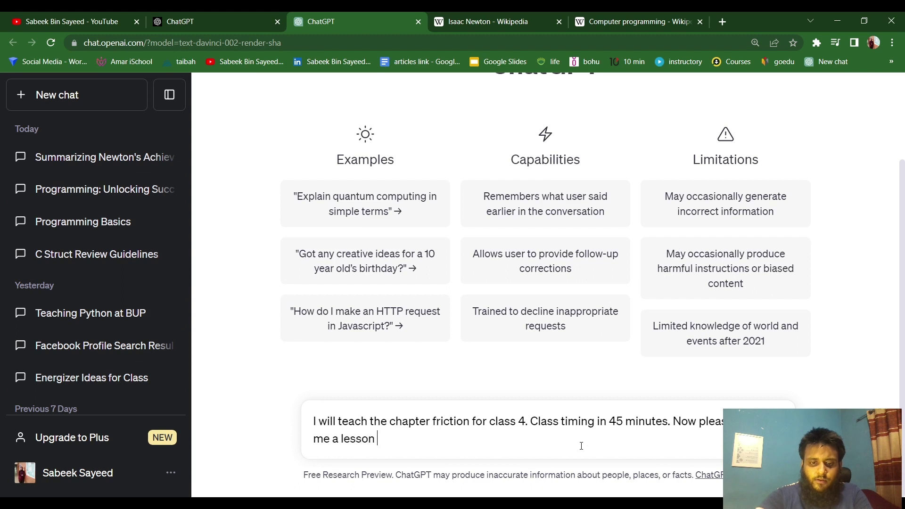
text(plan base)
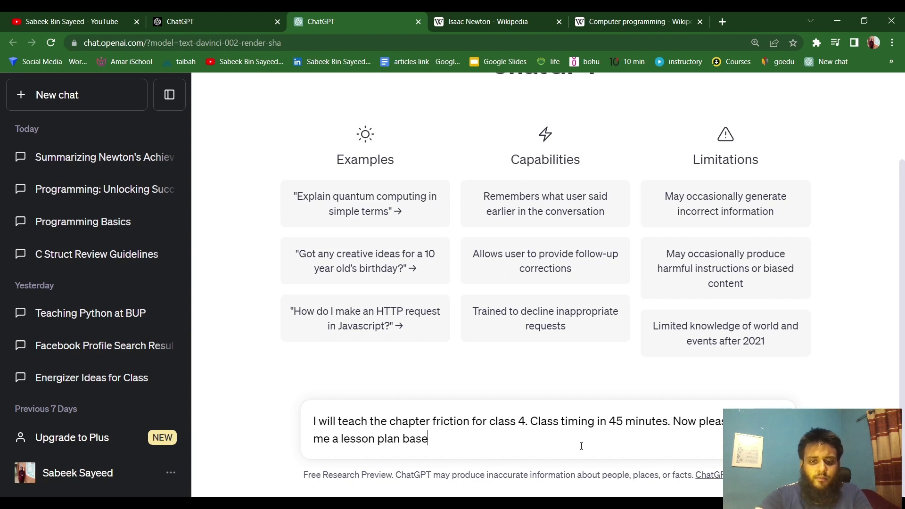
text(d on this information)
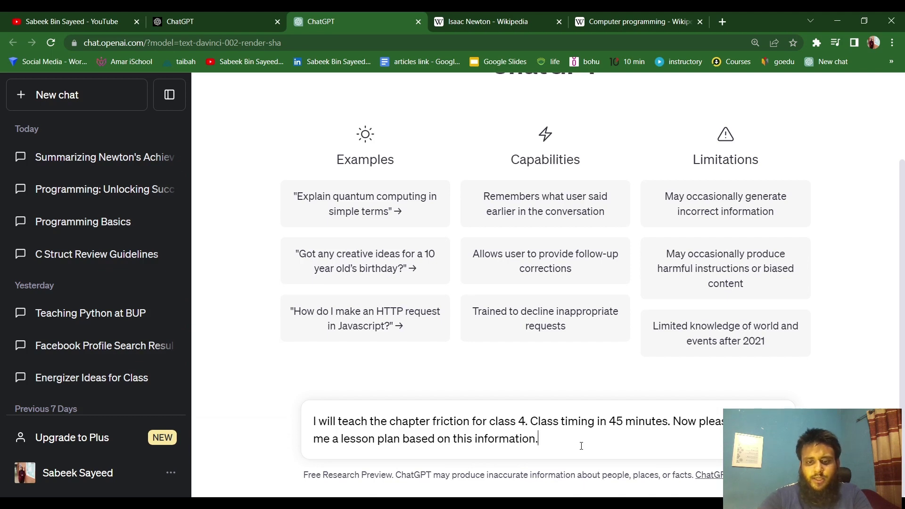
text(.)
key(Return)
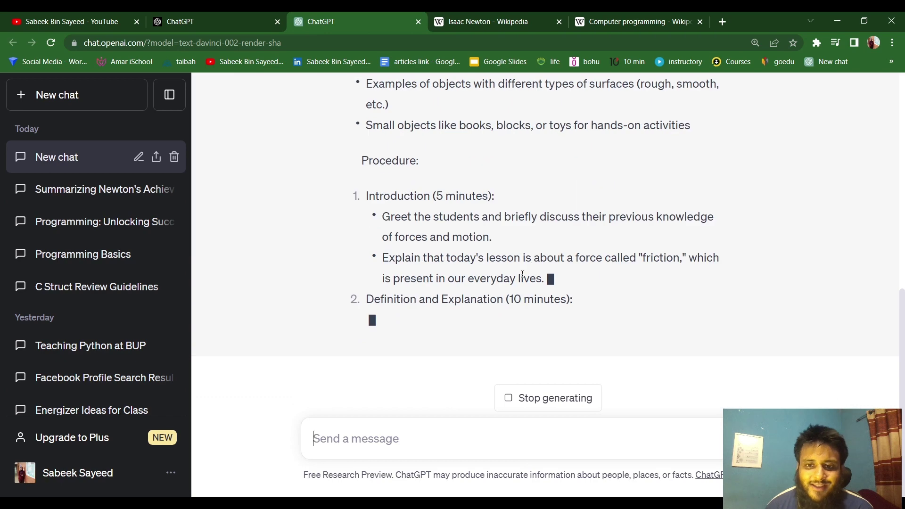
Read through the generated friction lesson plan from its beginning to the closing note.
scroll(522, 274, up, 10)
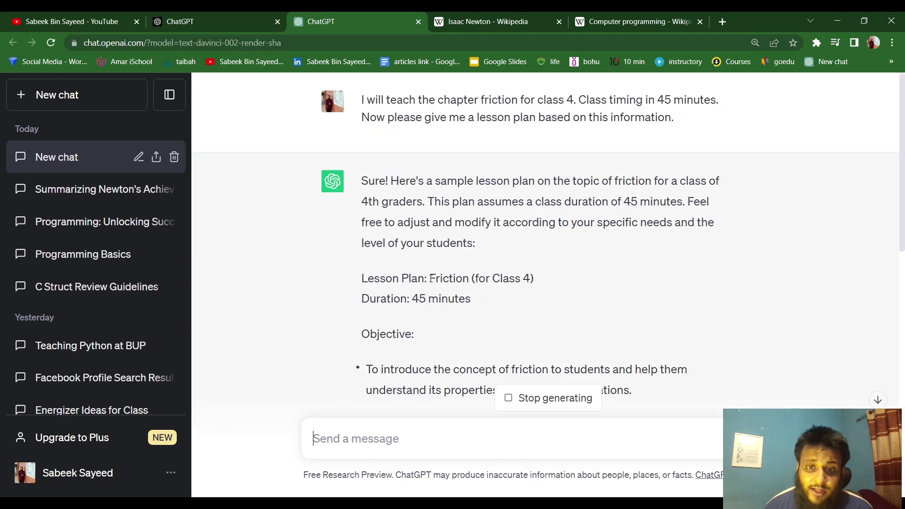
scroll(421, 264, down, 4)
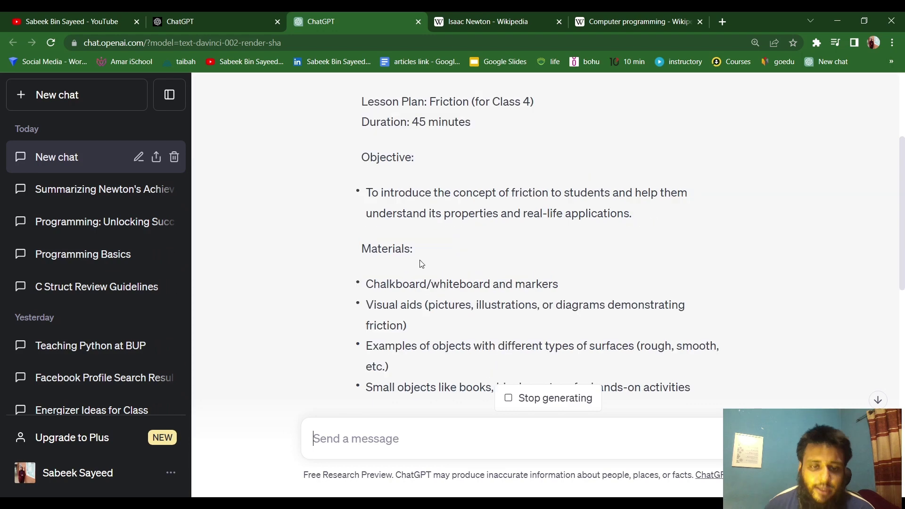
scroll(421, 264, down, 5)
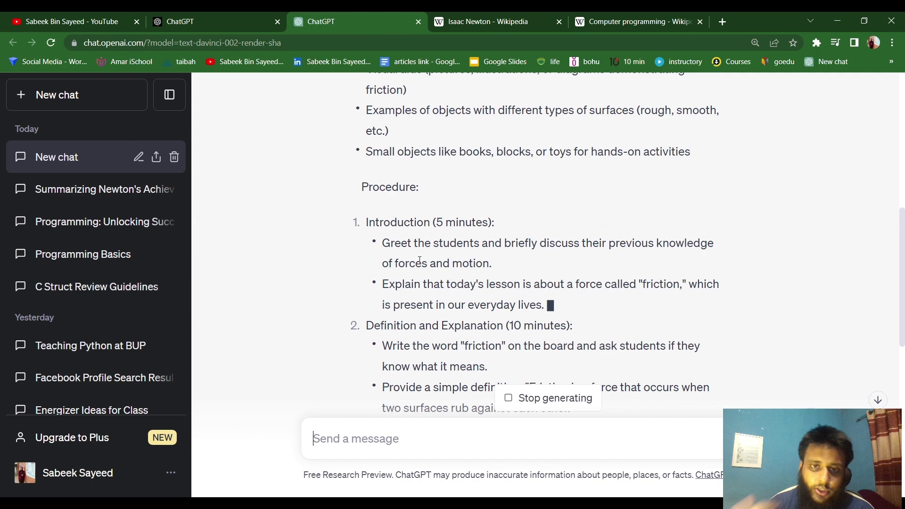
scroll(419, 260, down, 4)
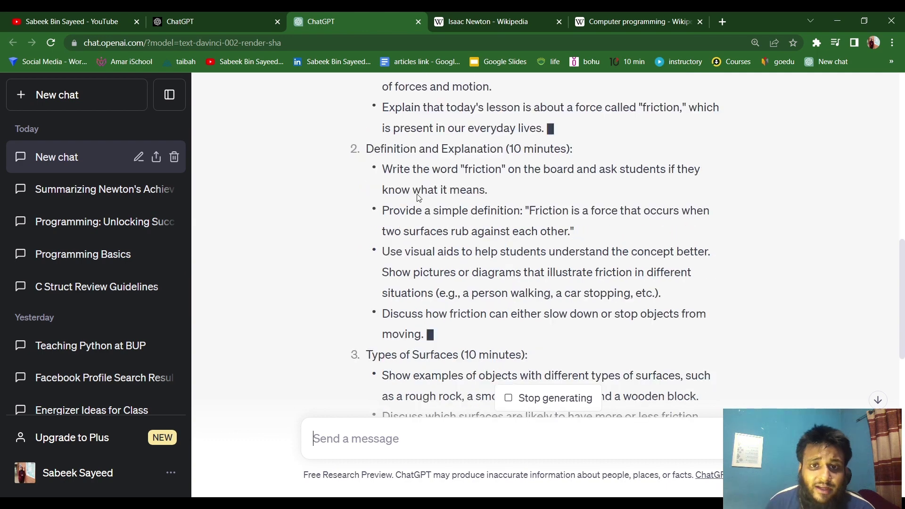
scroll(519, 260, down, 6)
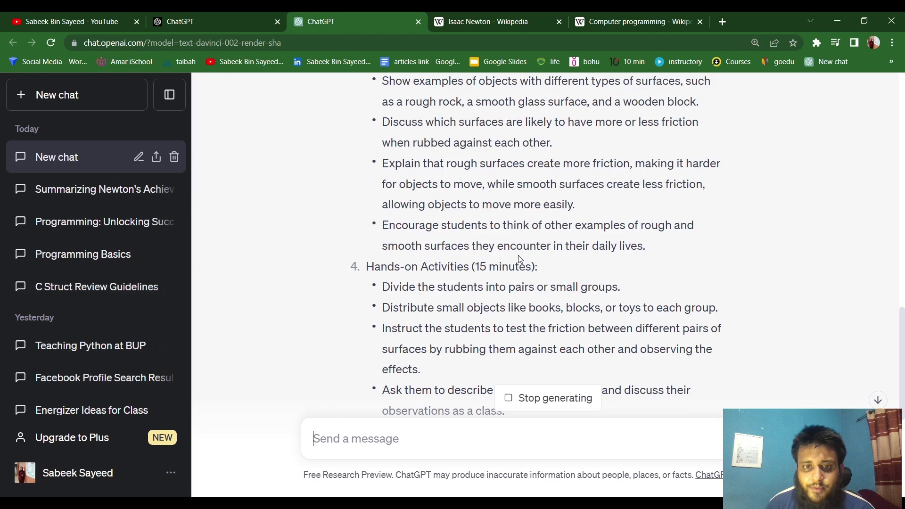
scroll(520, 259, down, 8)
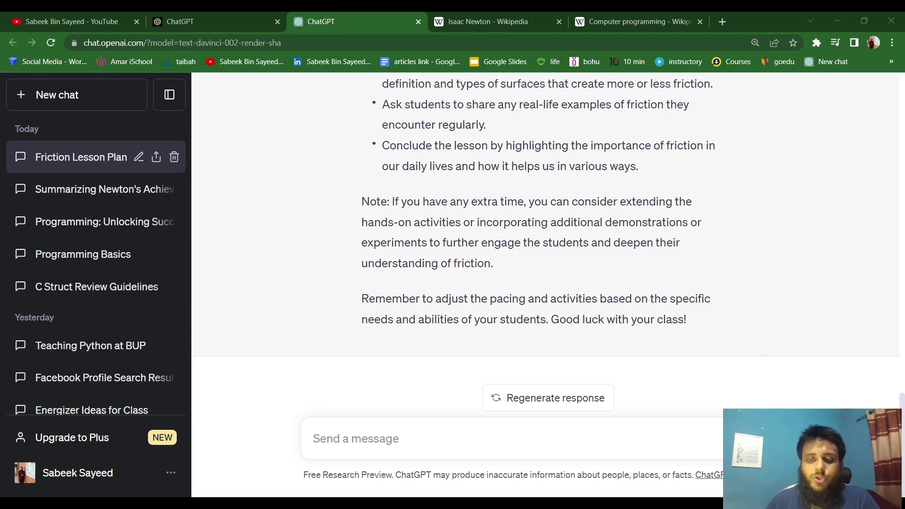
Send the follow-up message "create 10 short questions on this chapter" in the friction lesson plan conversation.
click(447, 447)
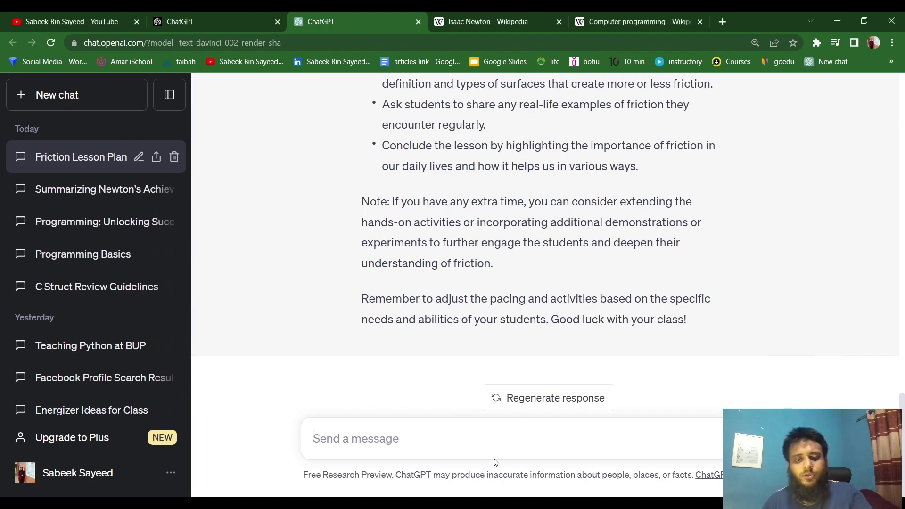
text(c)
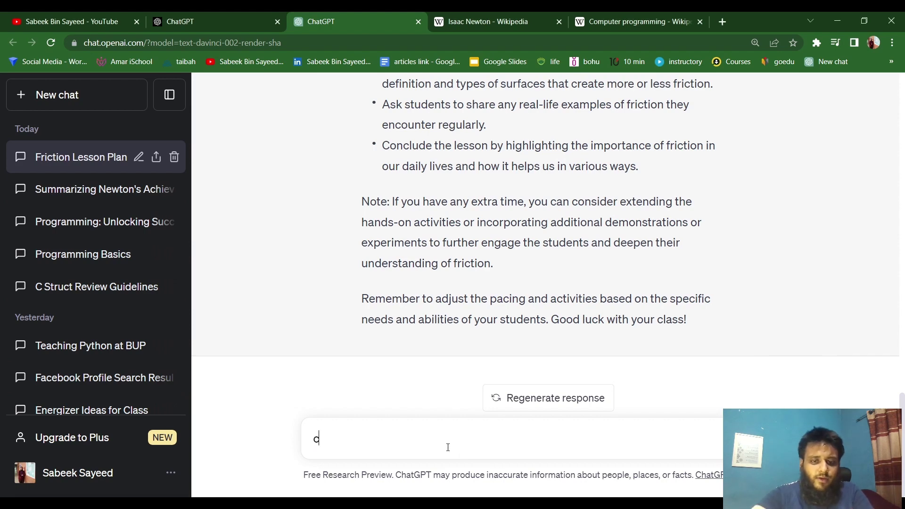
text(reate 10 shor)
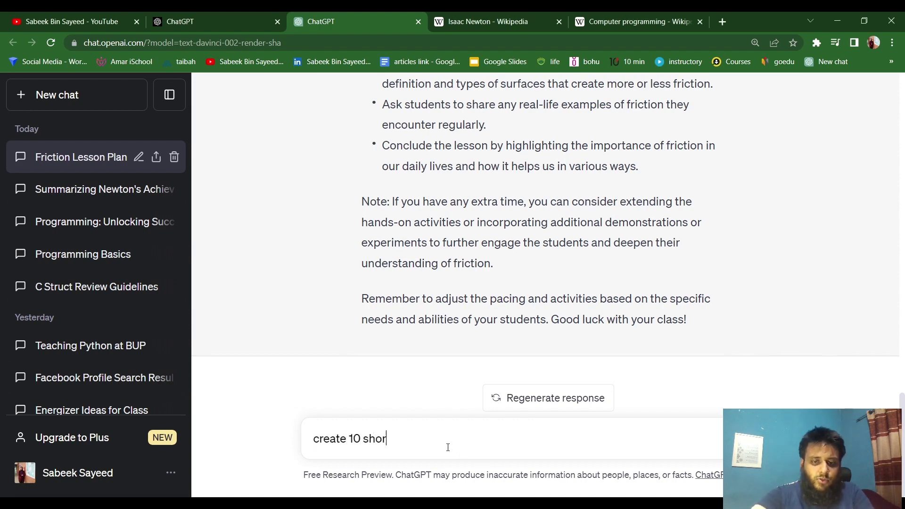
text(t questions )
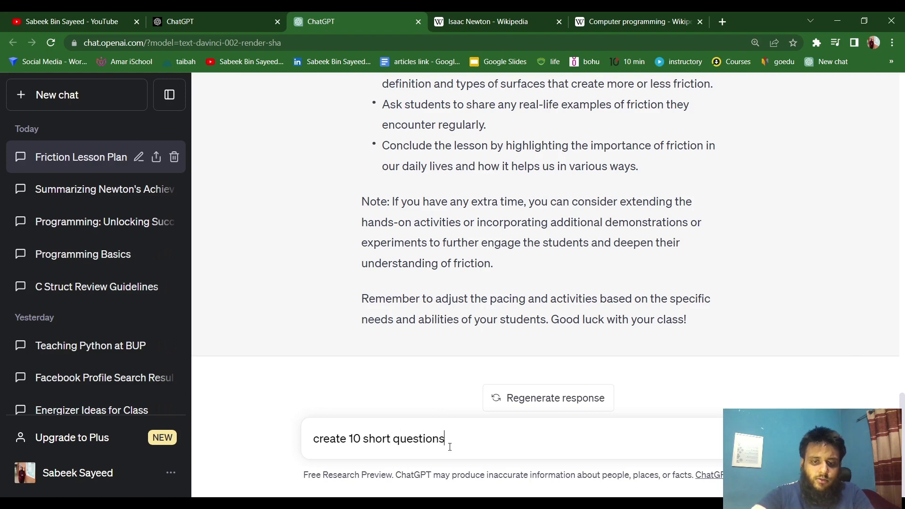
text(on this chapter)
key(Return)
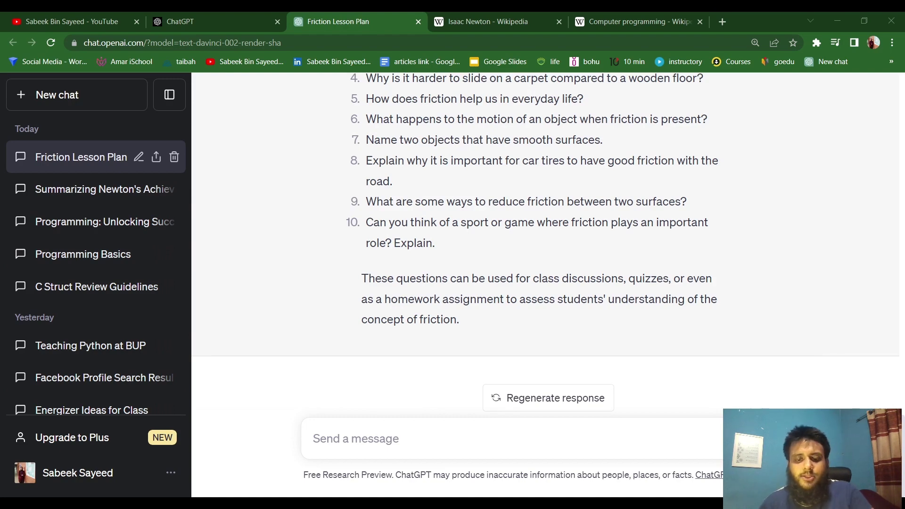
Send the message "suggest some fun activities or energizers that I can do in the class" in the same conversation.
click(470, 446)
text(s)
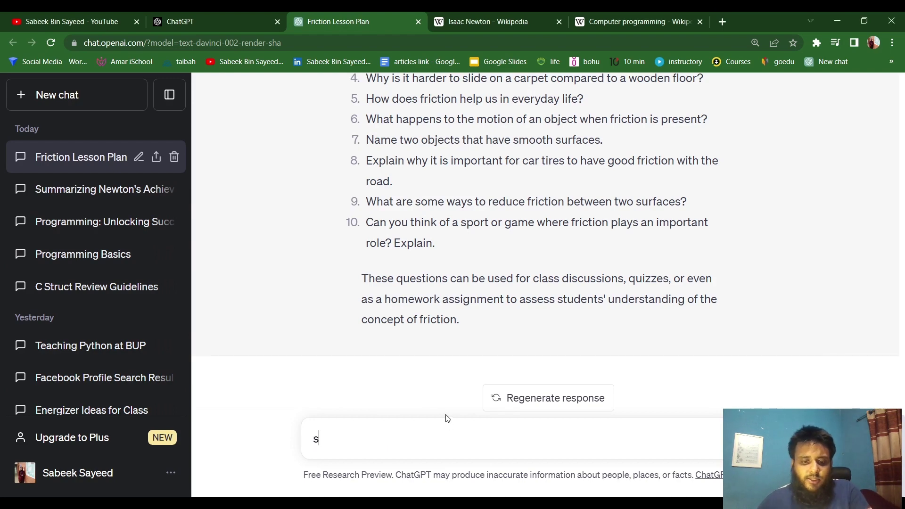
text(uggest some )
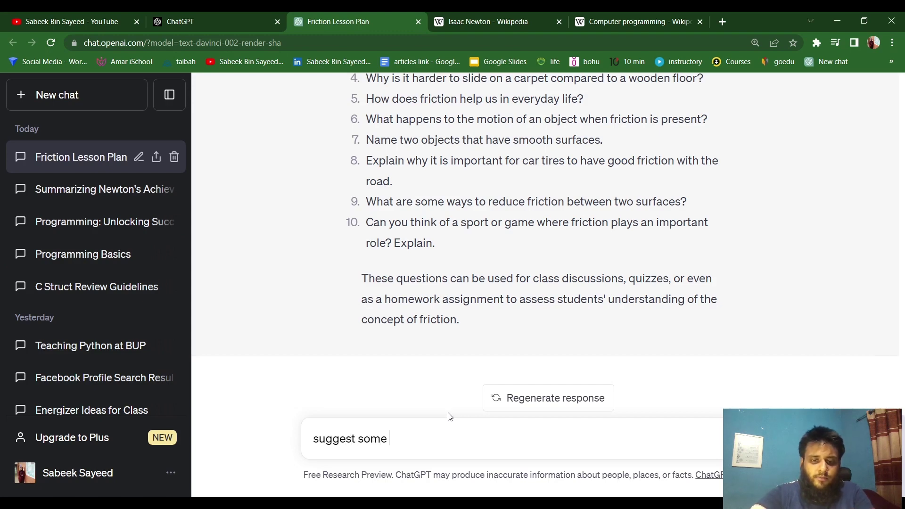
text(fun ac)
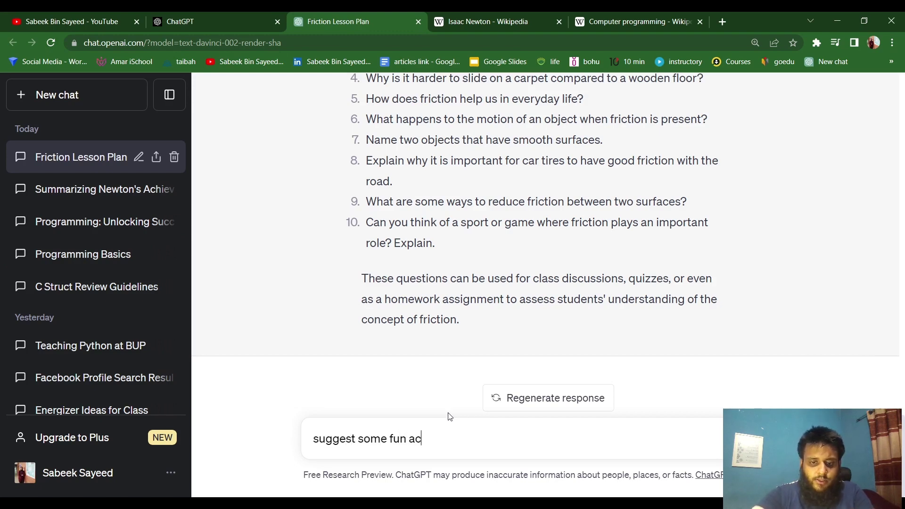
text(tivi)
text(ties or ener)
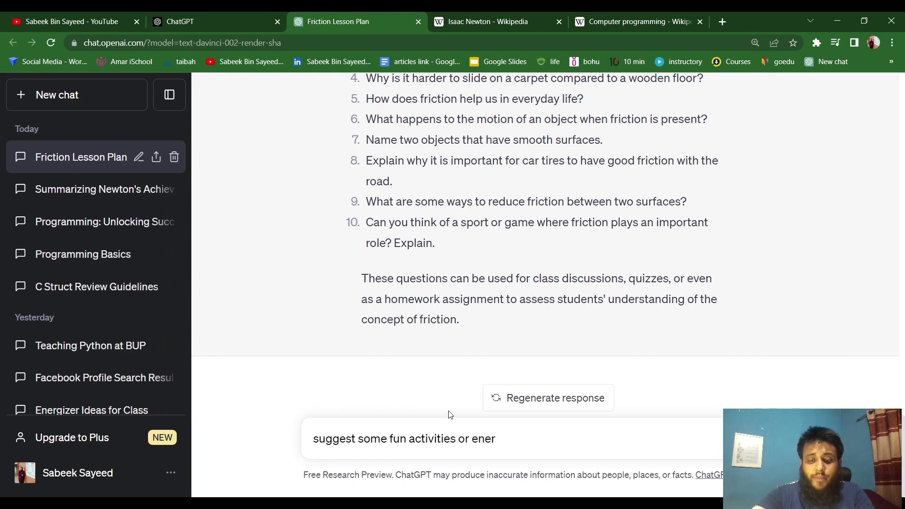
text(gizers)
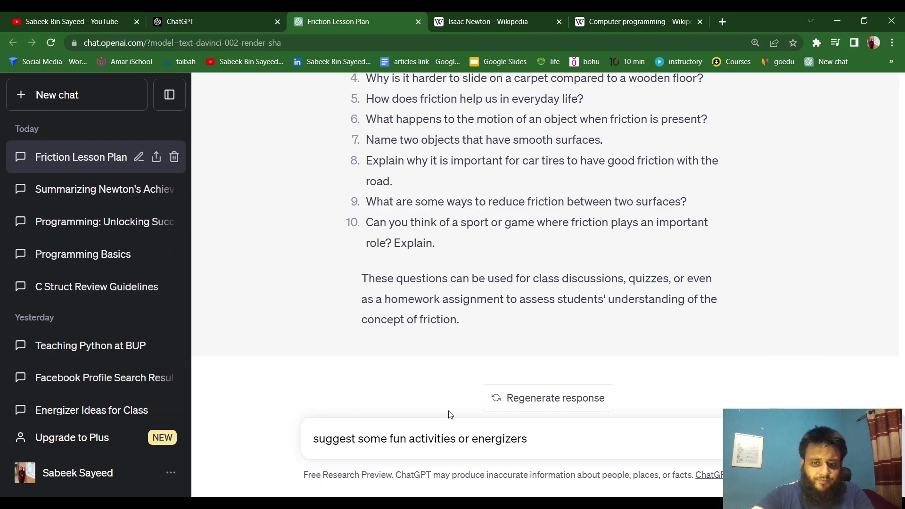
text( that I can do in the ca)
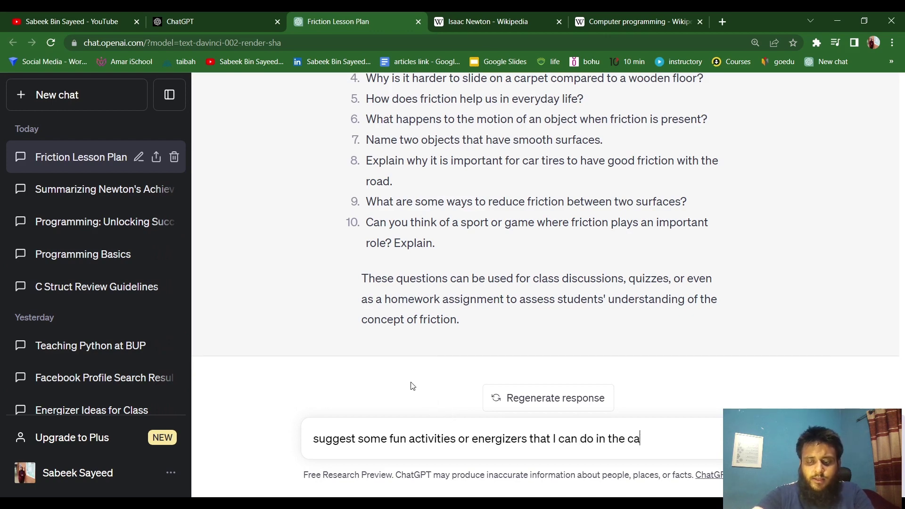
key(BackSpace)
text(lass)
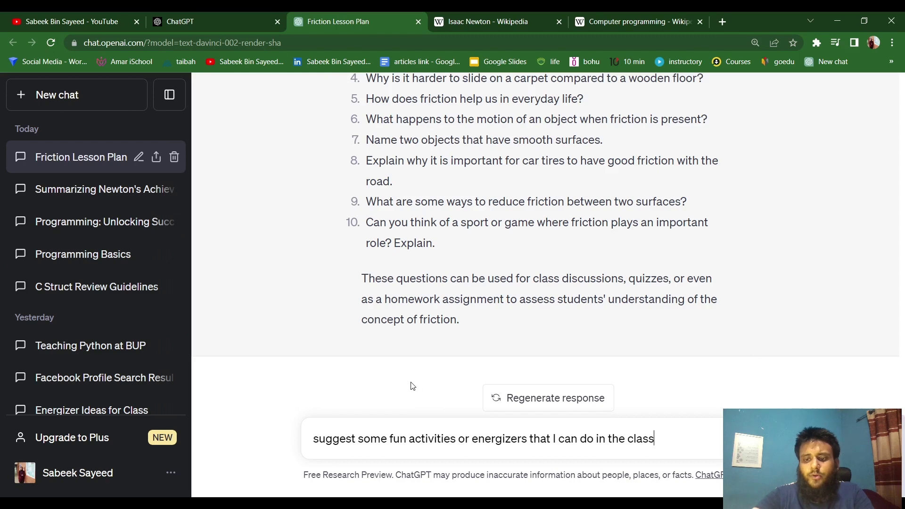
key(Return)
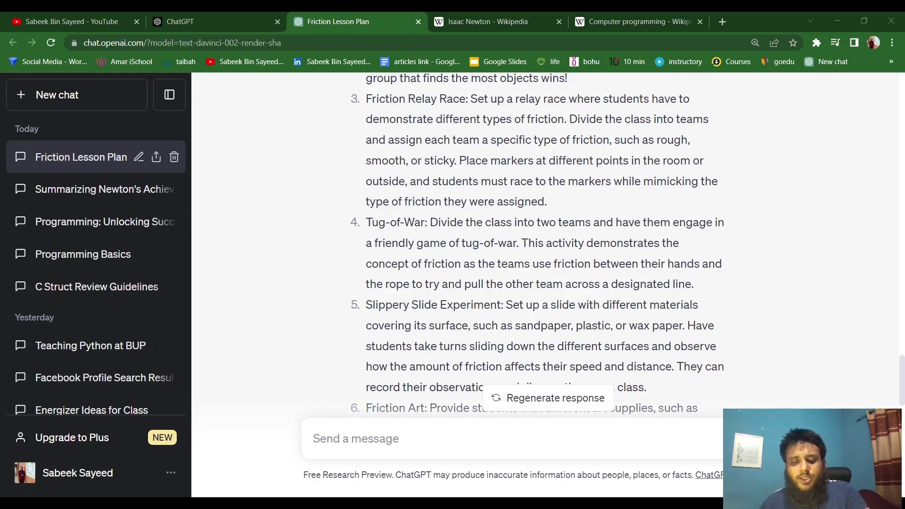
Draft a new message beginning "I want to learn how to speak english fluently in the next two months.".
click(454, 452)
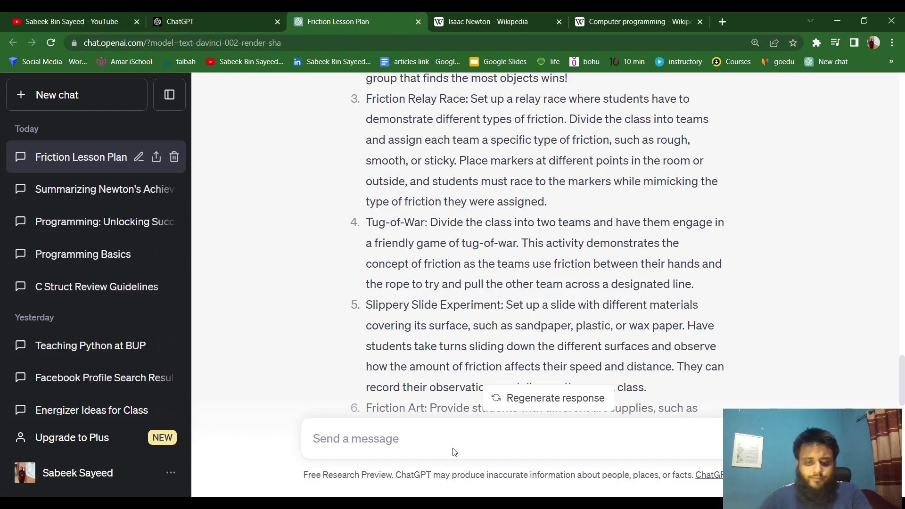
text(I want to)
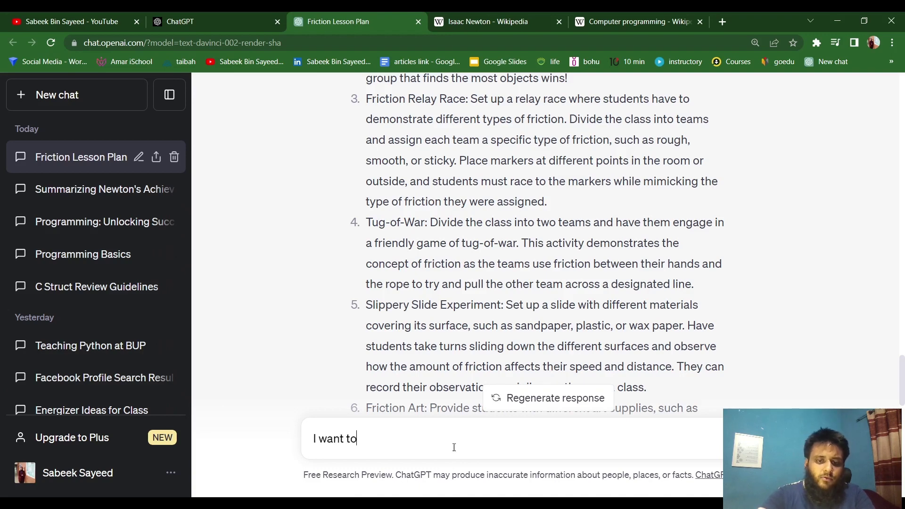
text( learn how to )
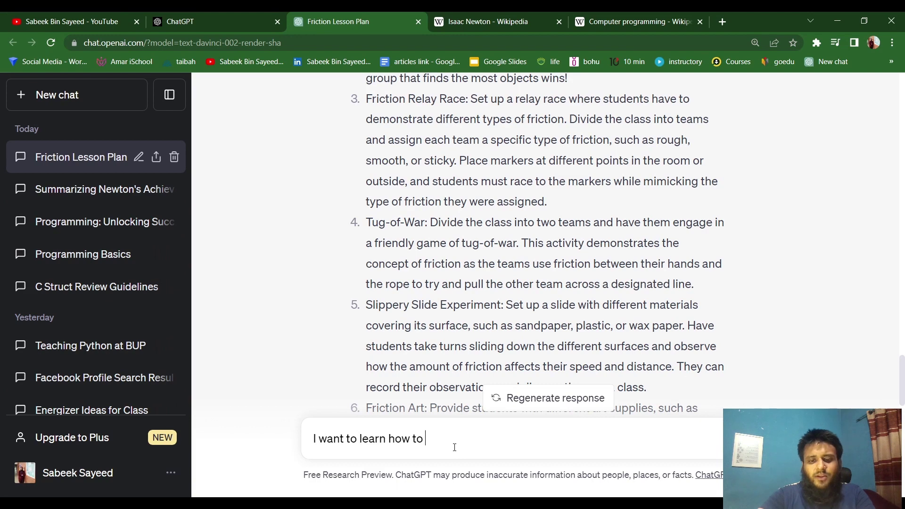
text(speak e)
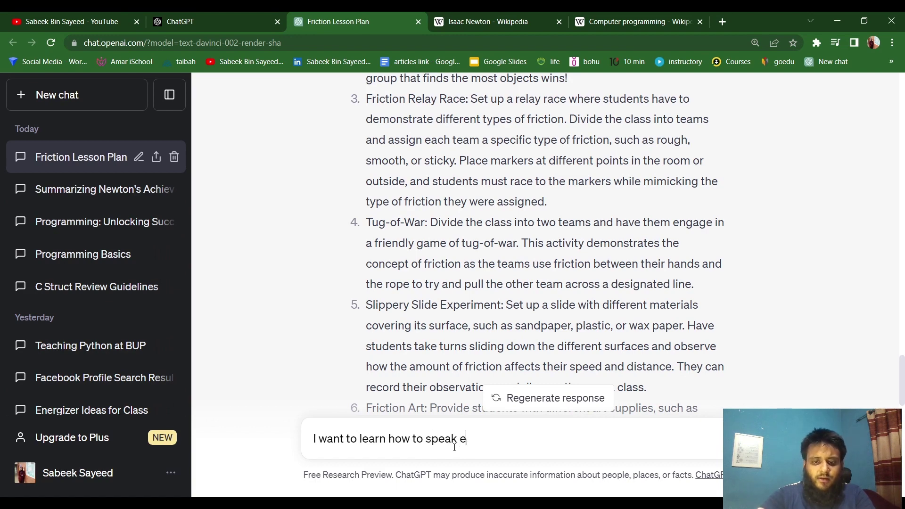
text(nglish fl)
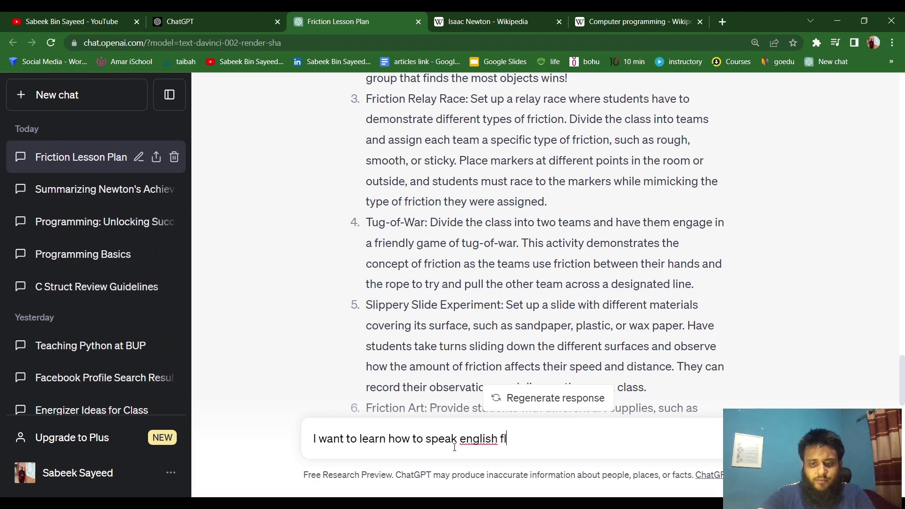
text(uently in )
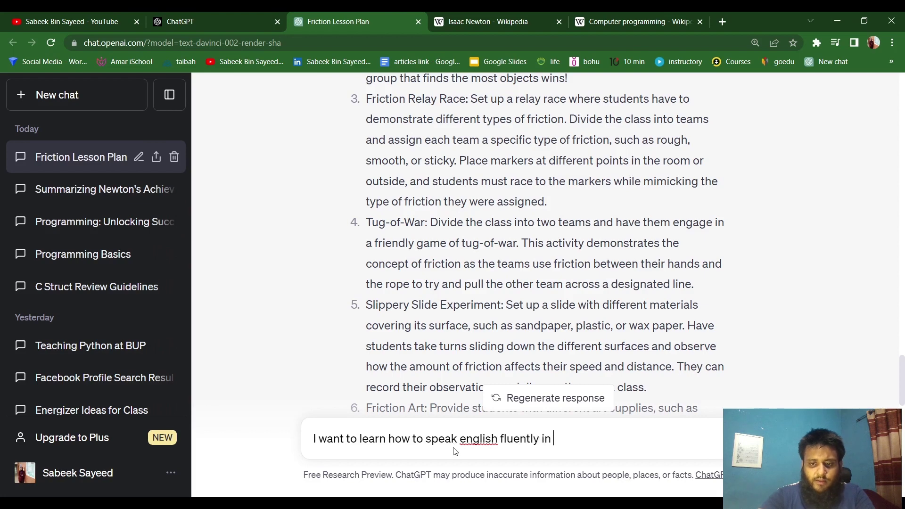
text(the next )
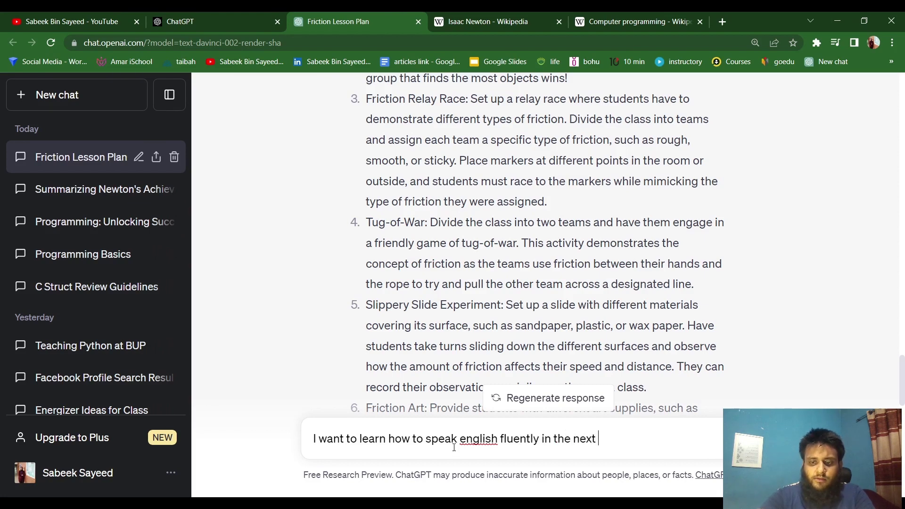
text(two months.)
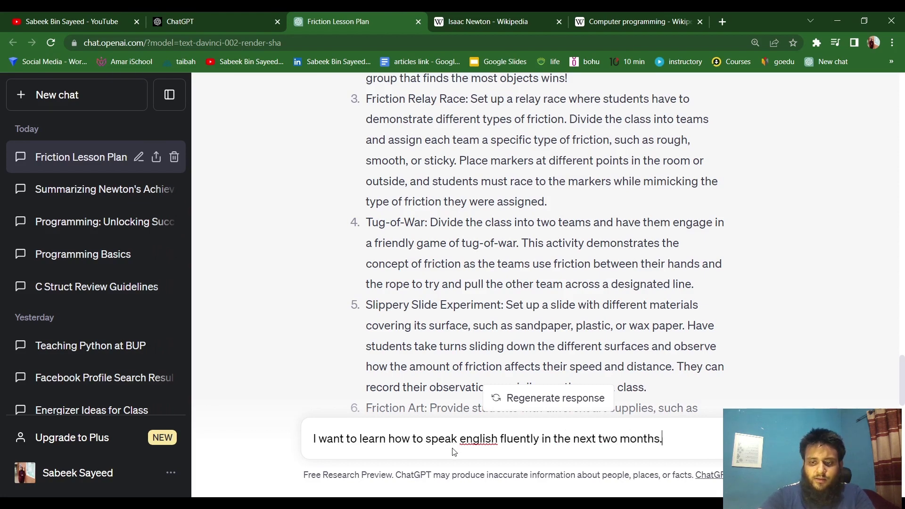
Add "I am doing a job at present where I have to stay for 8 hours." to the drafted message.
text( I am doing)
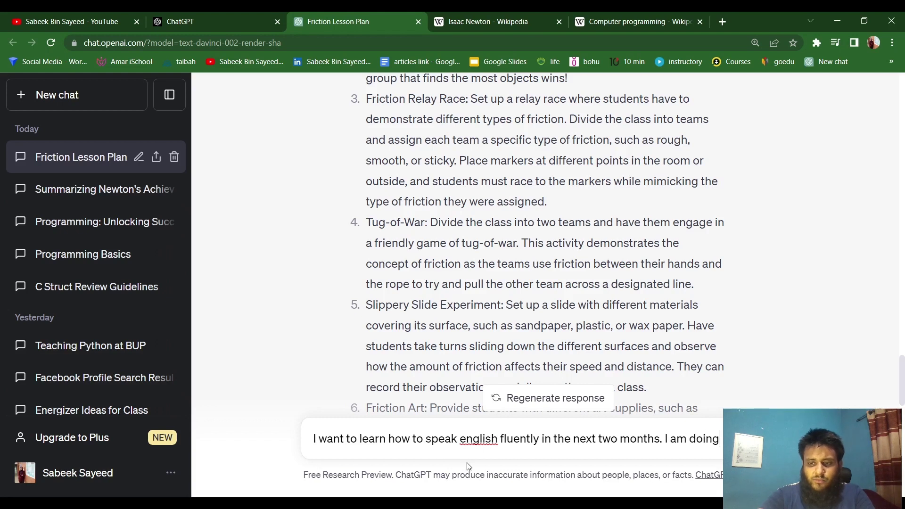
text( a pres)
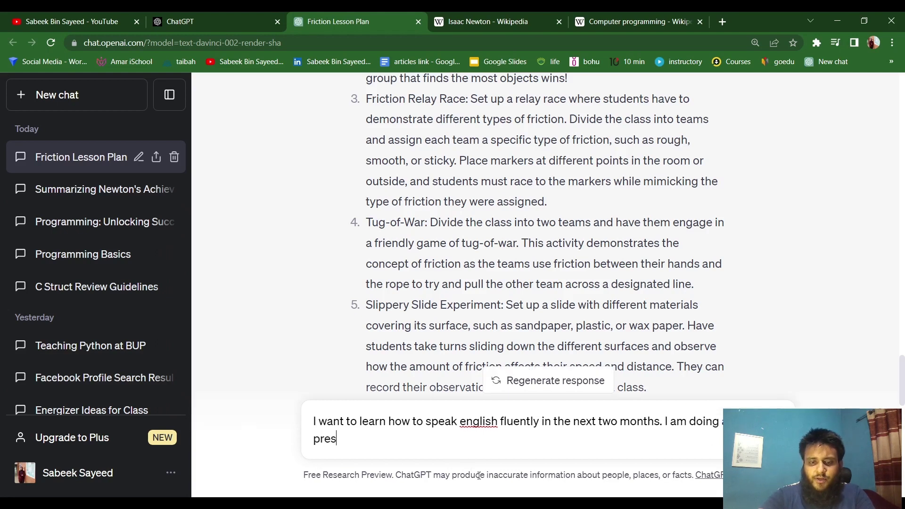
text(ent where I )
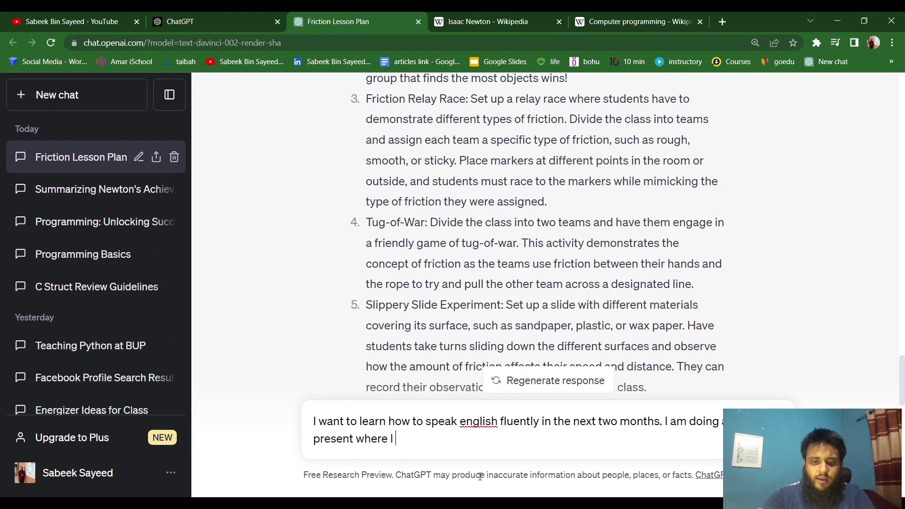
text(have to staty)
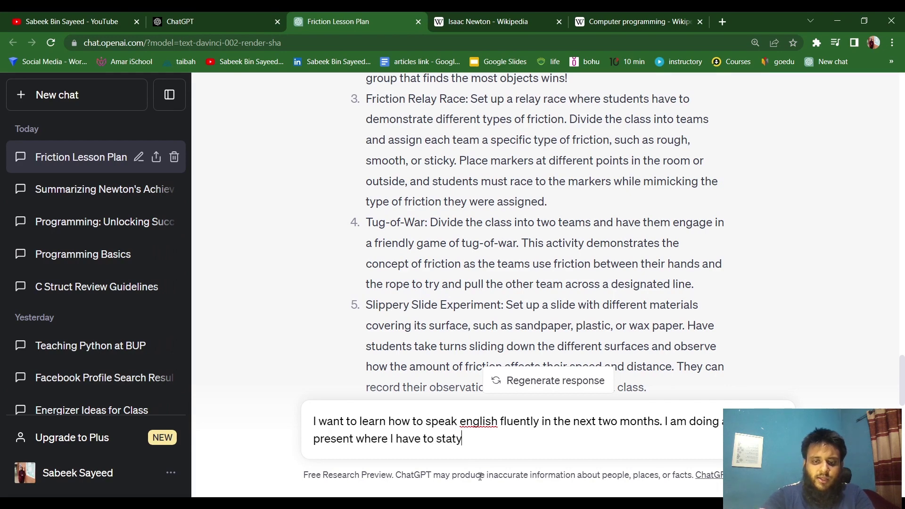
key(BackSpace)
key(BackSpace)
key(BackSpace)
text(y for)
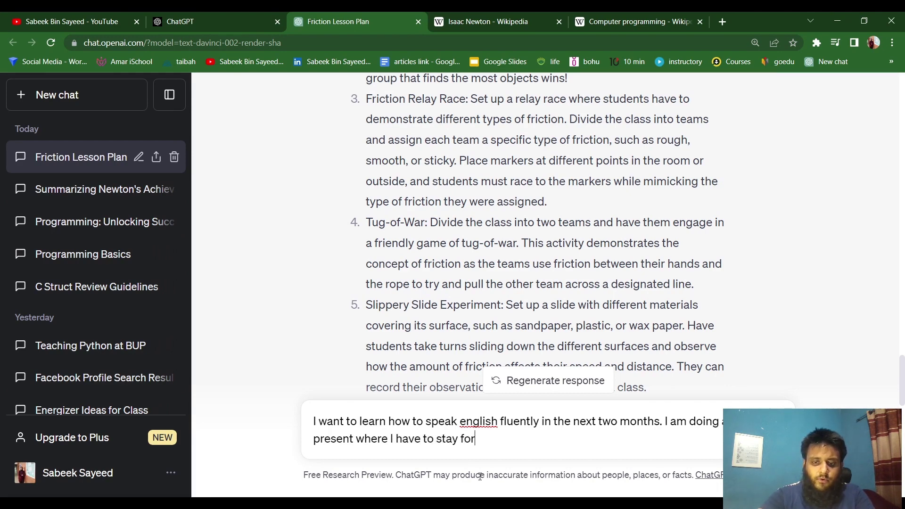
text( 8 hours. )
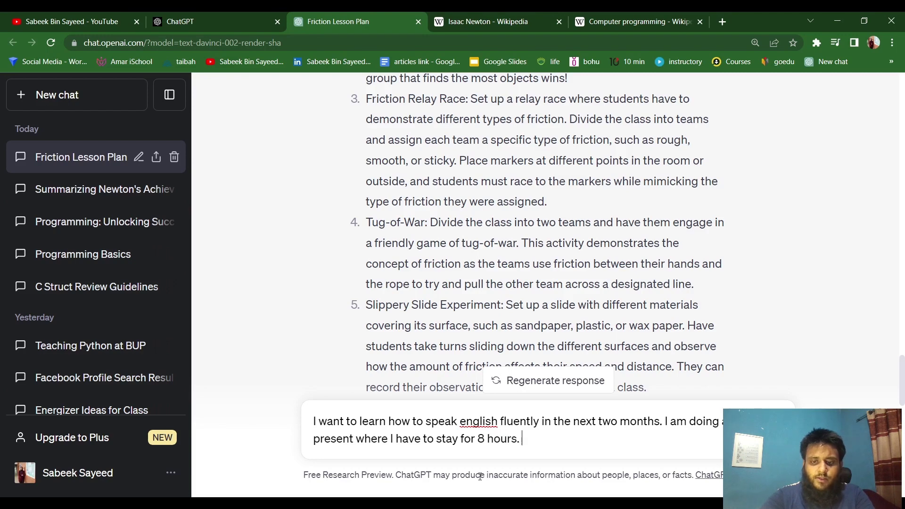
Complete the message with "Suggest me the daily routine how I can learn english" and send it.
text(Suggest me the )
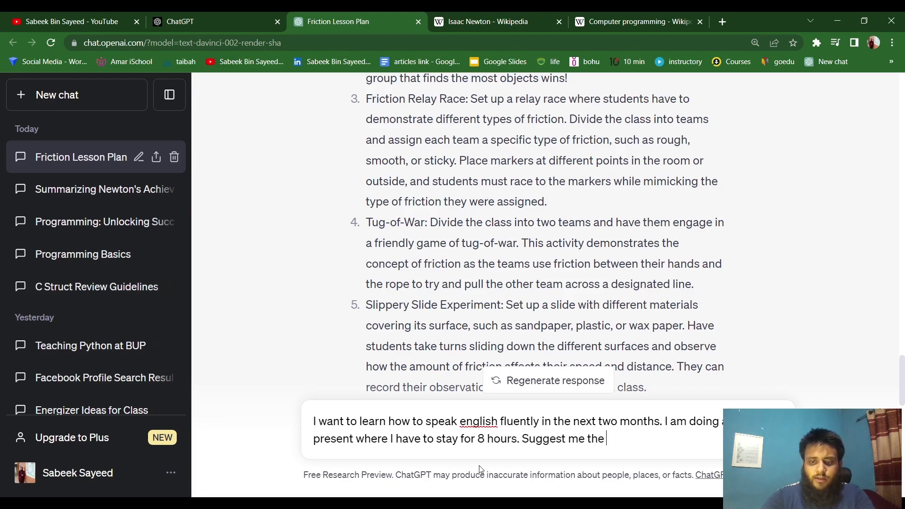
text(daily routine)
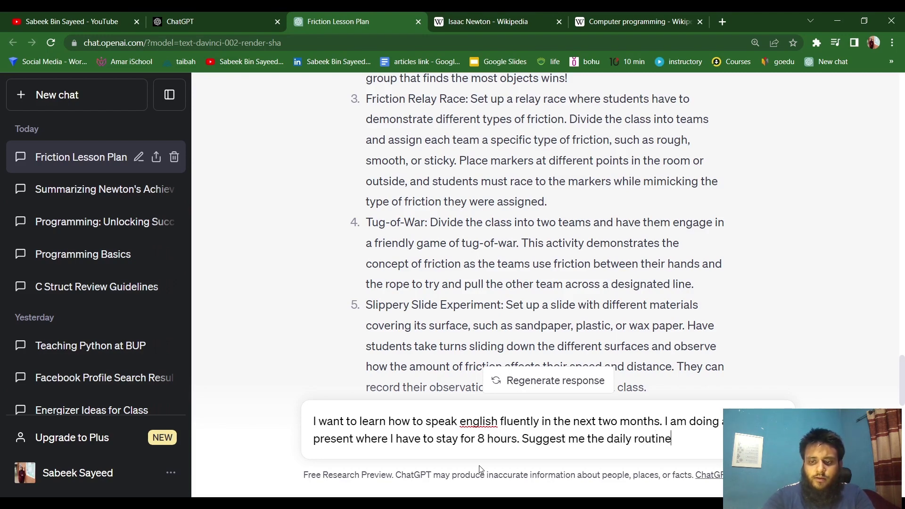
text( how I can)
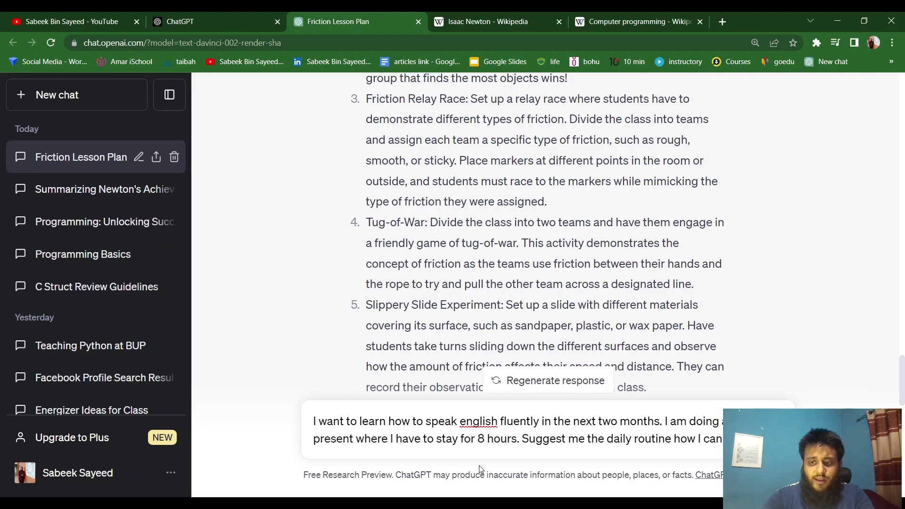
text( english)
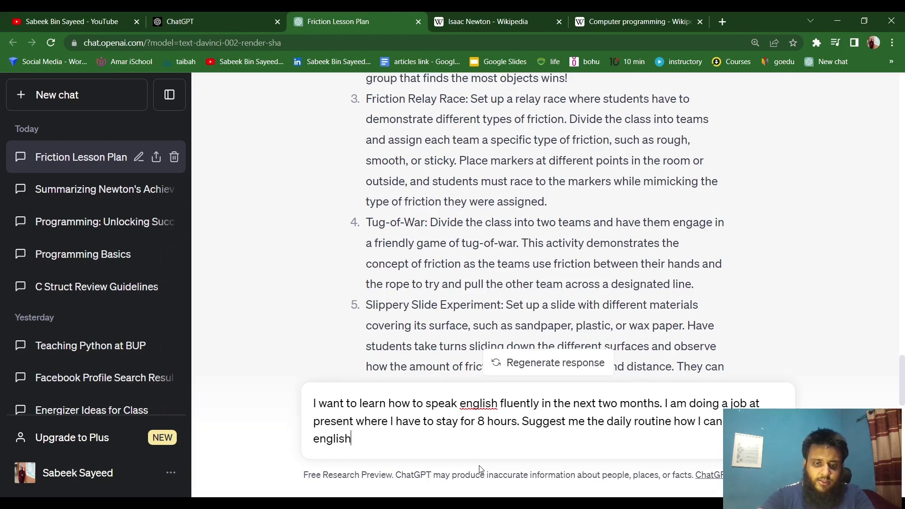
key(Return)
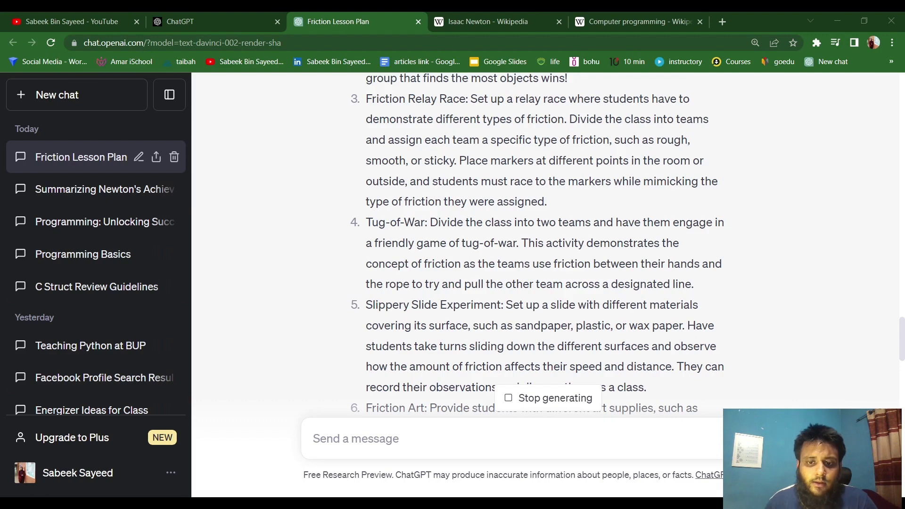
Read through the generated English-learning routine, from the morning section to the weekend learning and closing advice.
scroll(545, 245, down, 15)
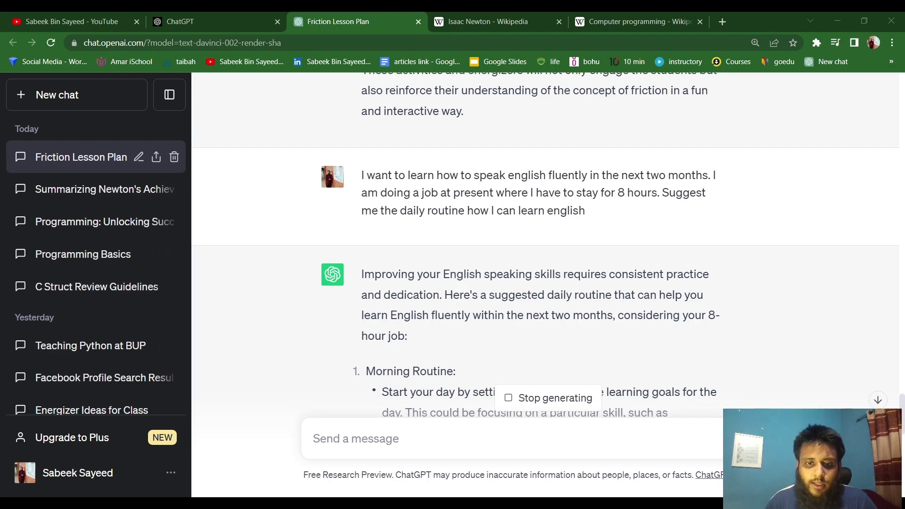
click(541, 266)
scroll(541, 266, down, 10)
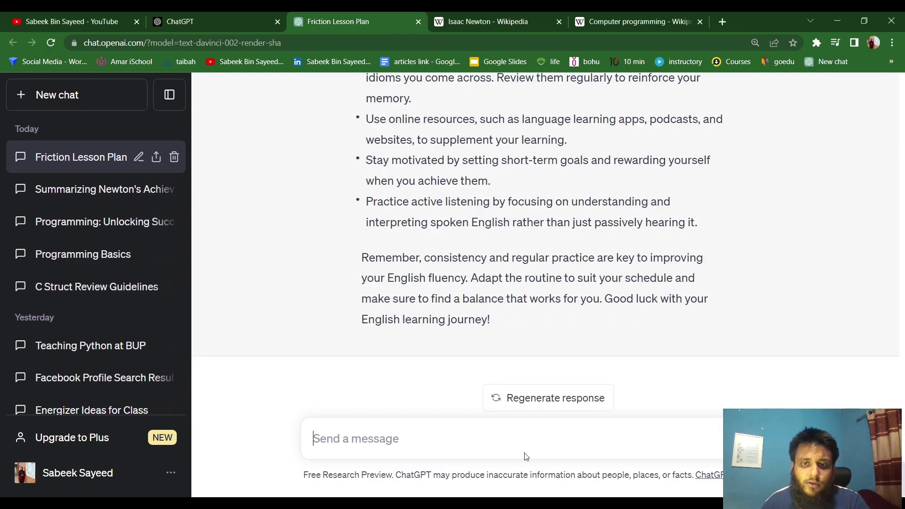
scroll(506, 289, up, 6)
scroll(506, 289, up, 10)
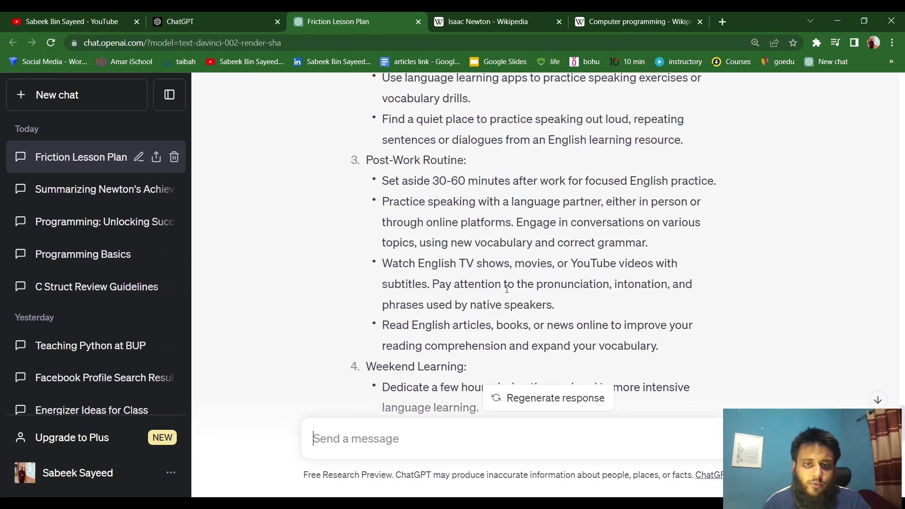
scroll(507, 288, up, 2)
scroll(506, 289, down, 7)
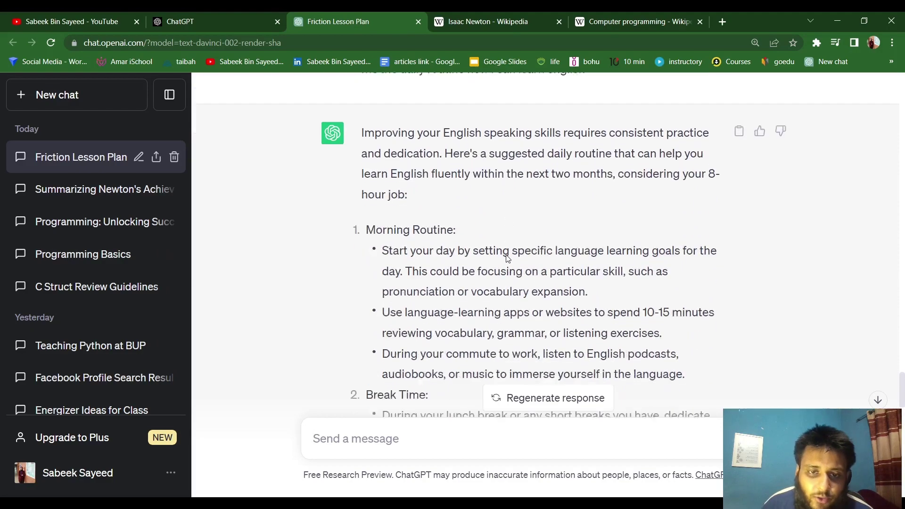
scroll(506, 259, down, 4)
scroll(505, 259, up, 2)
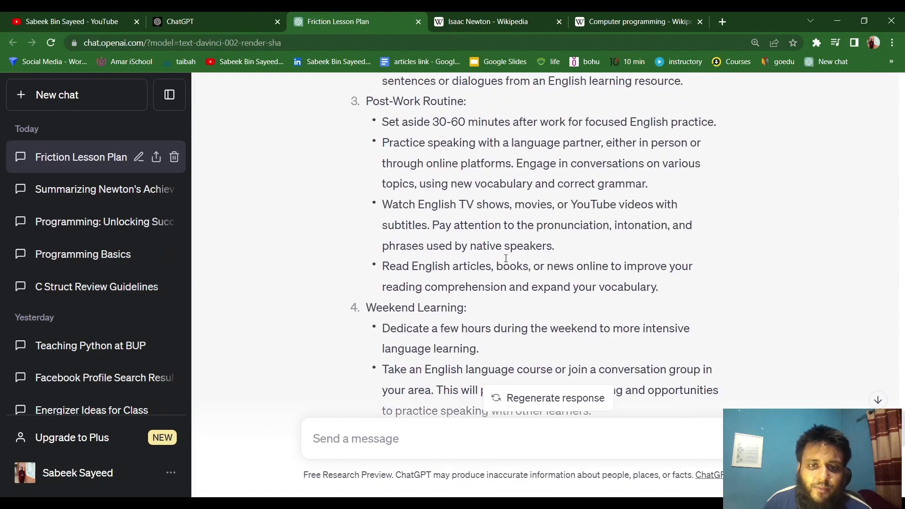
scroll(506, 259, down, 3)
click(489, 504)
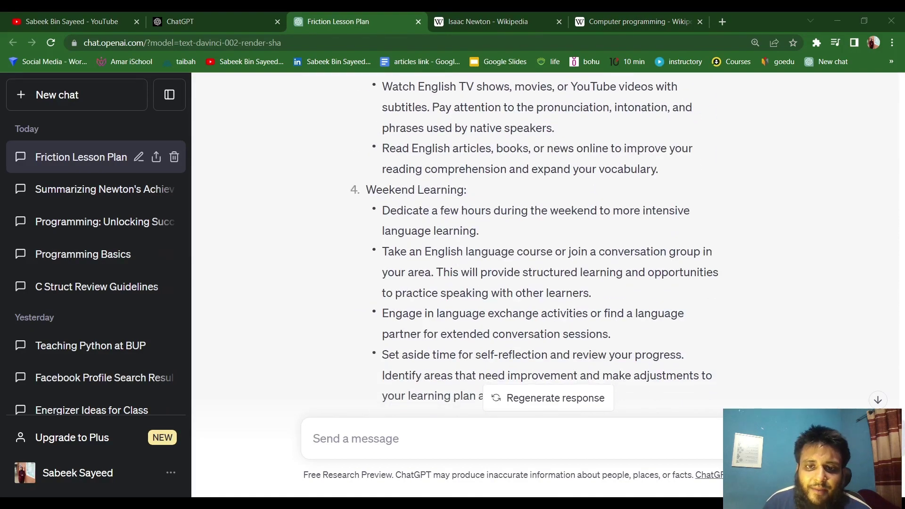